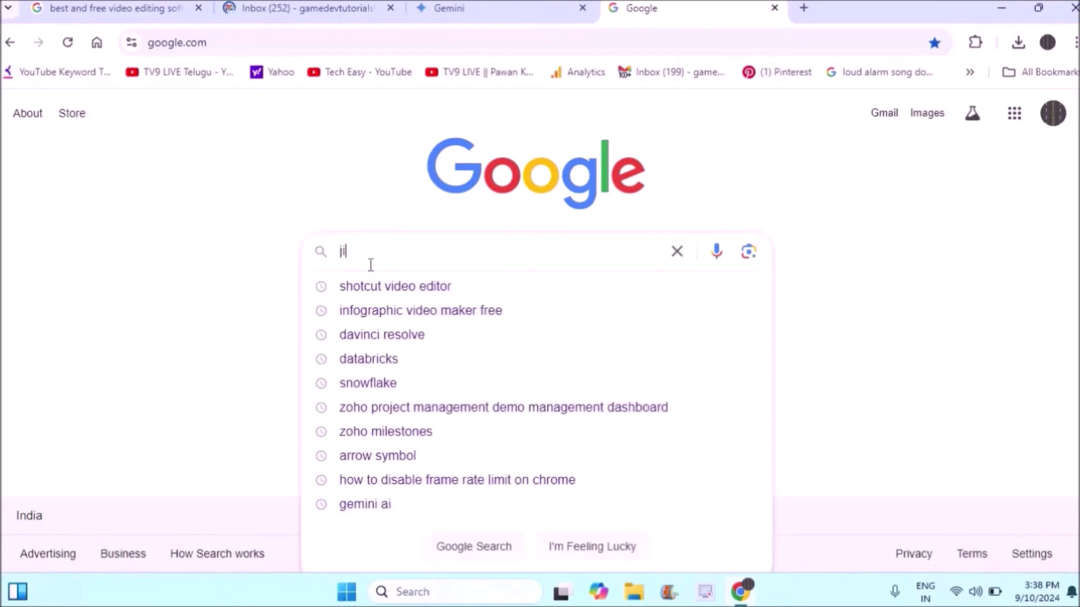
Search Google for 'jira download for windows'.
text(ra downoa)
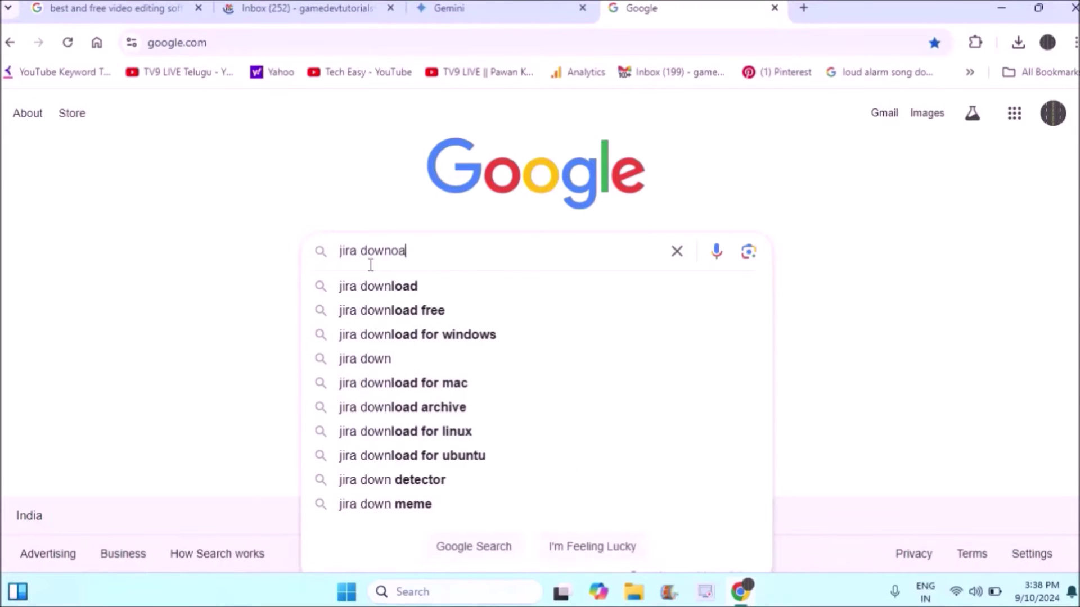
key(BackSpace)
key(BackSpace)
text(load)
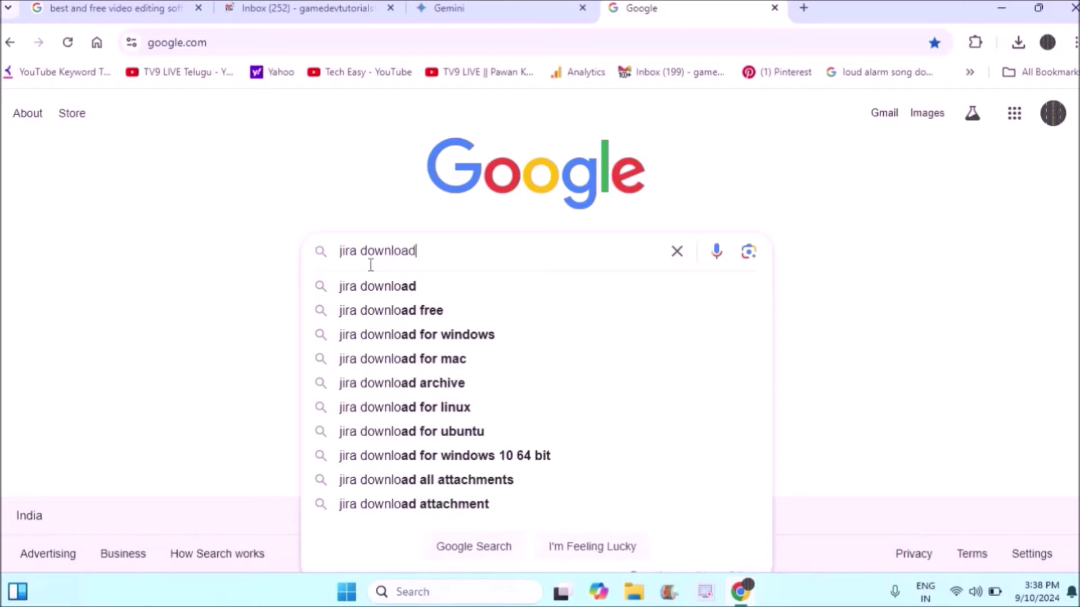
text( for windows)
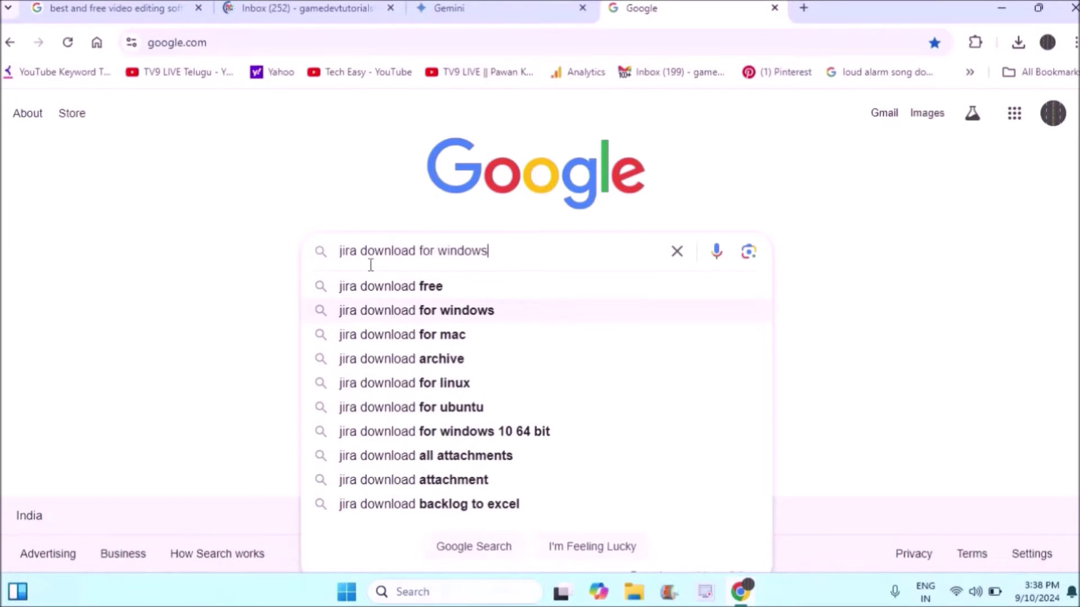
key(Return)
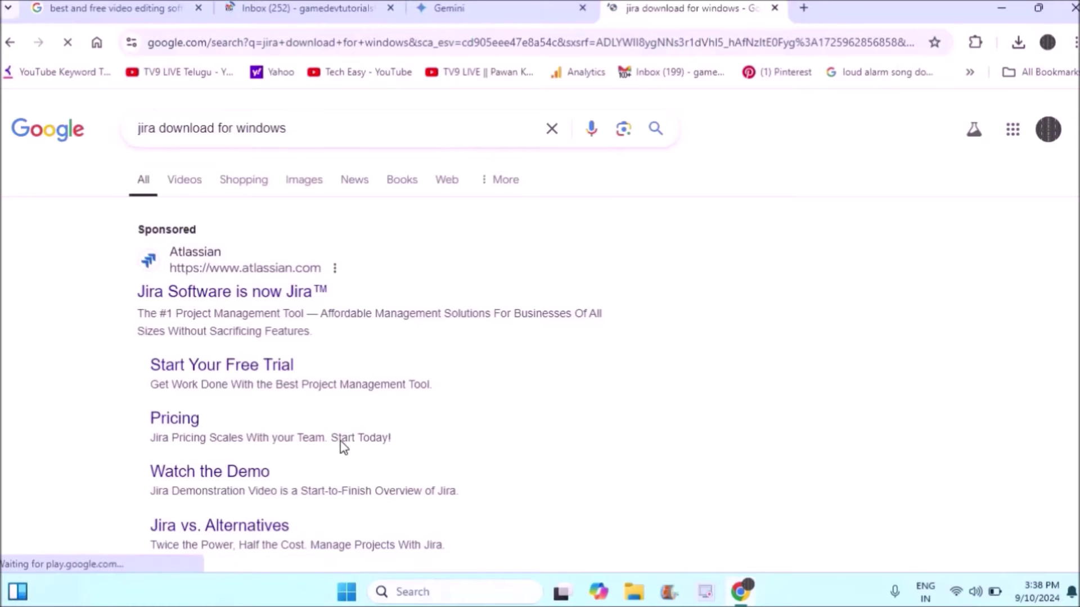
Open Atlassian's sponsored 'Jira Software is now Jira' result.
scroll(270, 437, down, 3)
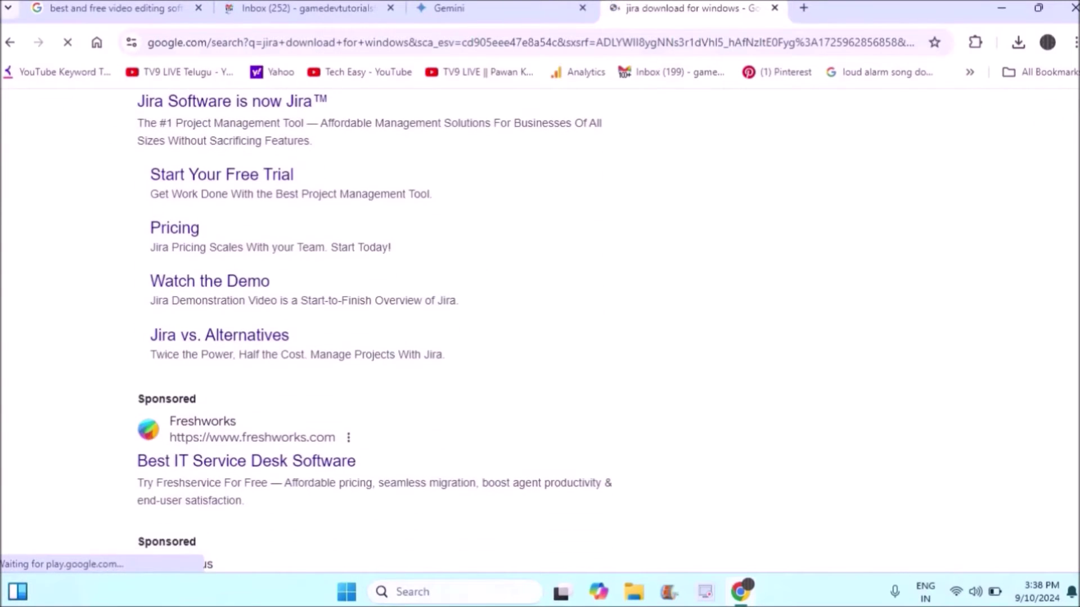
scroll(270, 438, up, 3)
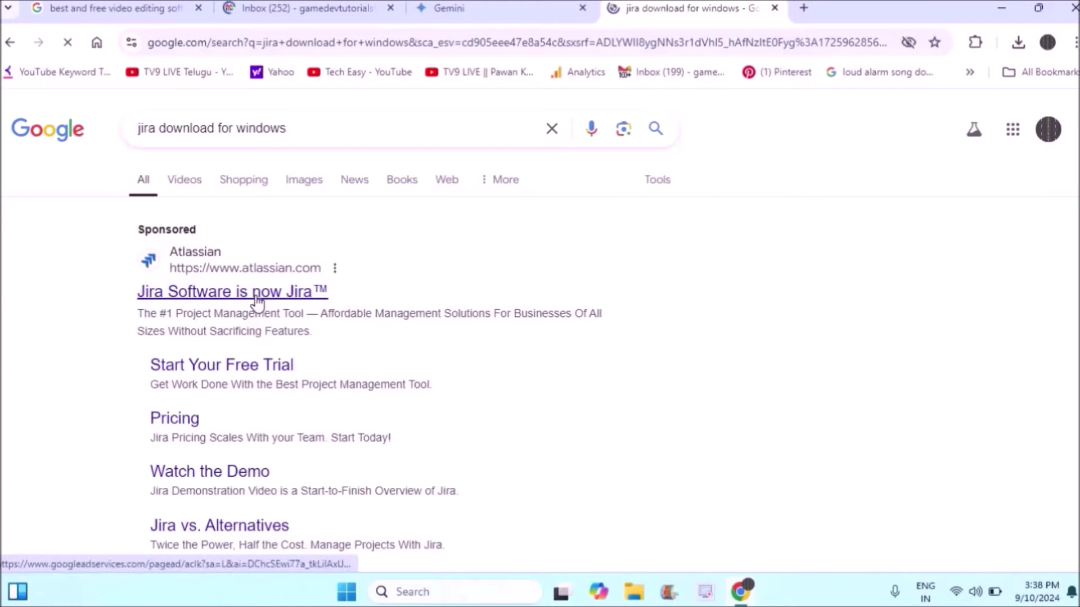
click(258, 302)
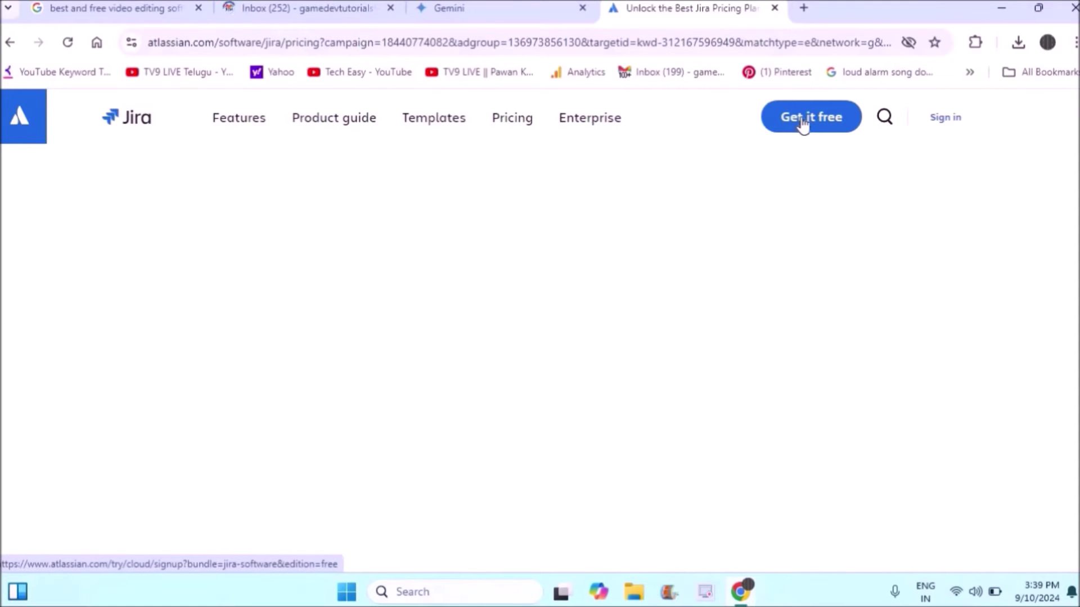
Sign up for free Jira with a Google account and accept all cookies on the KAN board.
click(803, 124)
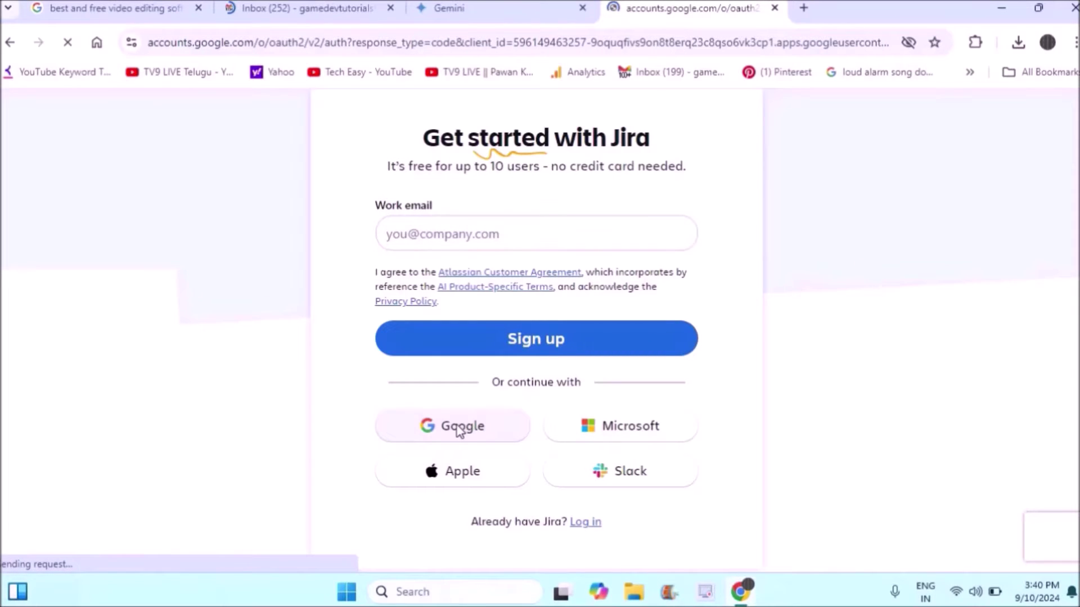
click(823, 263)
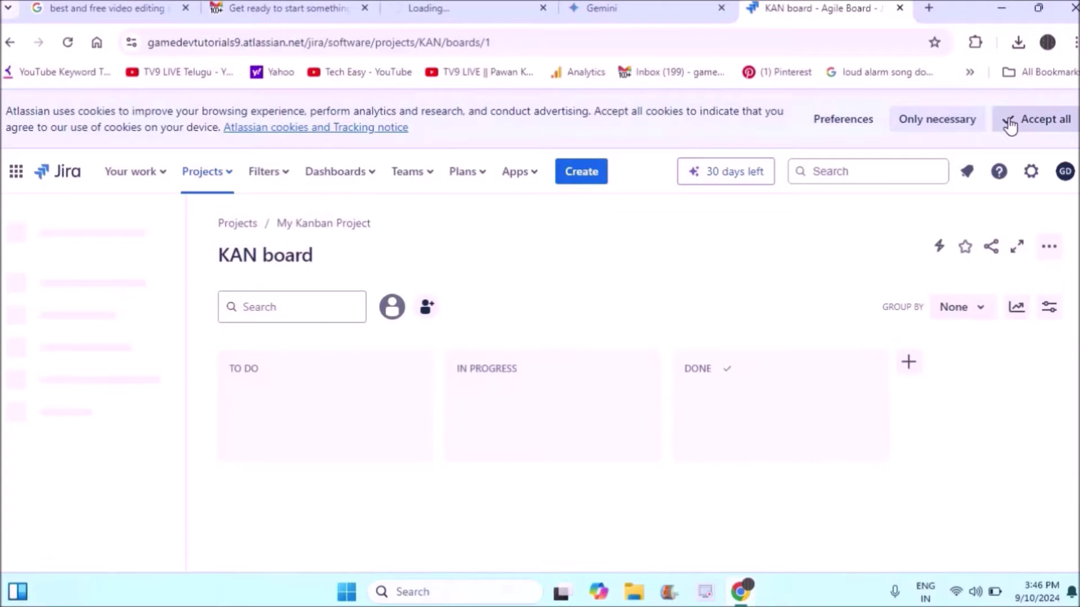
click(1011, 124)
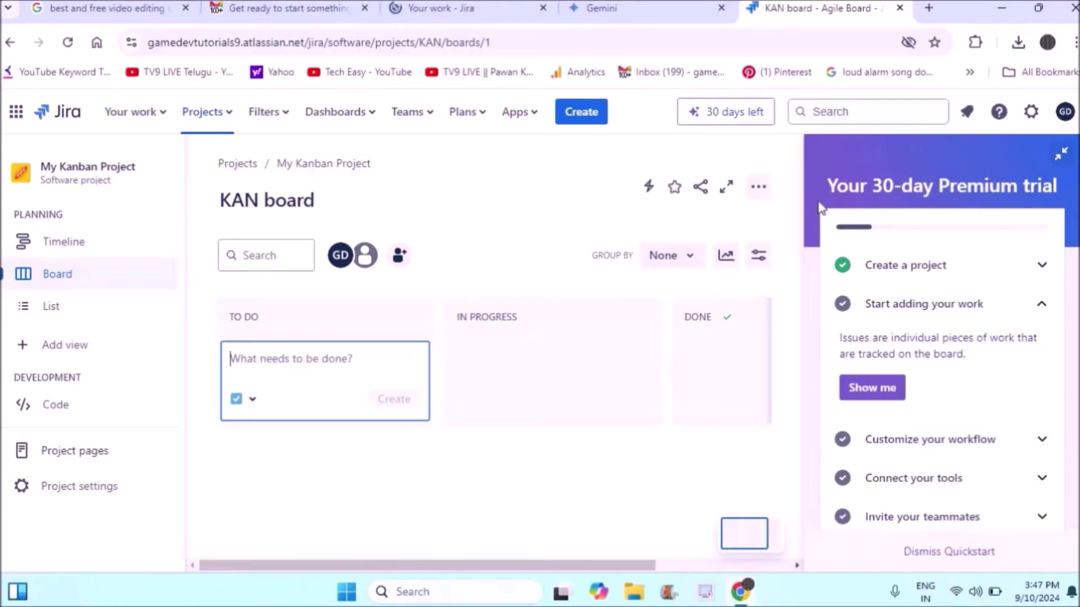
In a new tab, search 'download jira software for windows' and open the Download Jira Software Server result in a new tab.
key(ctrl+t)
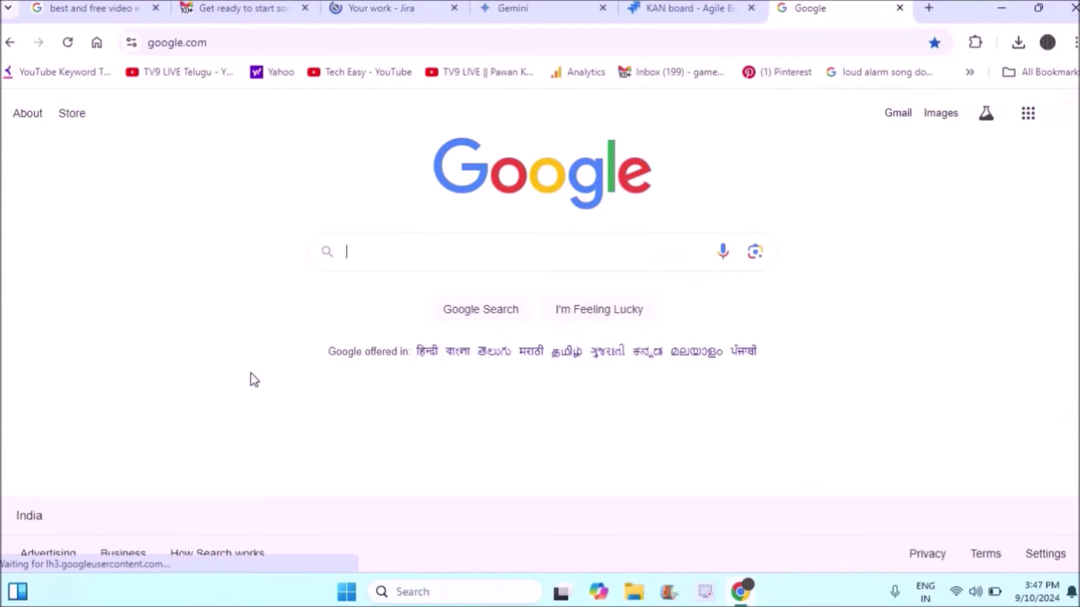
text(download jira)
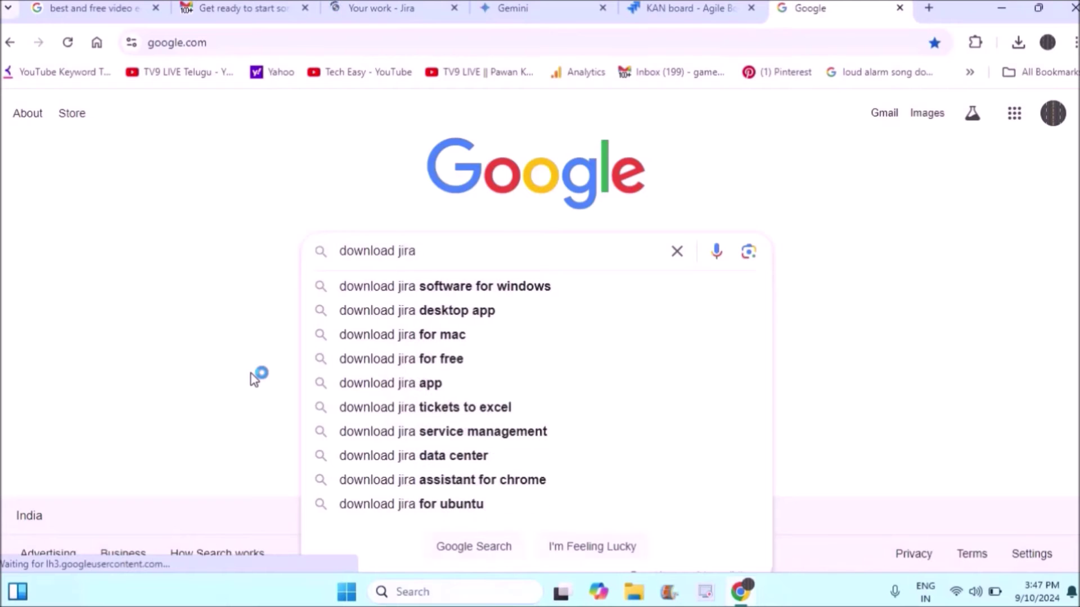
key(Down)
key(Return)
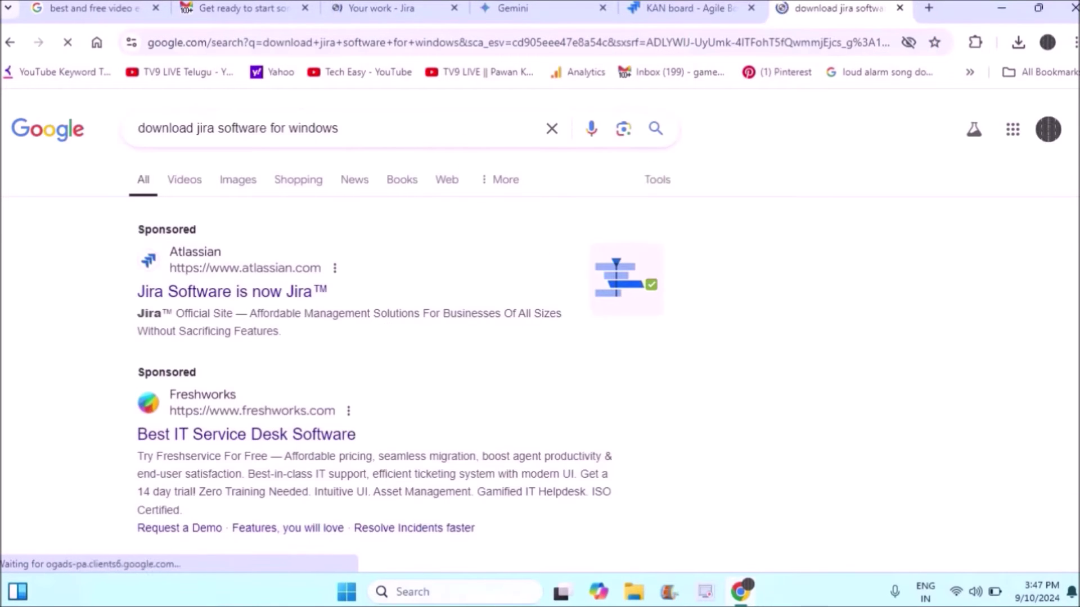
scroll(466, 314, down, 5)
scroll(466, 314, down, 5)
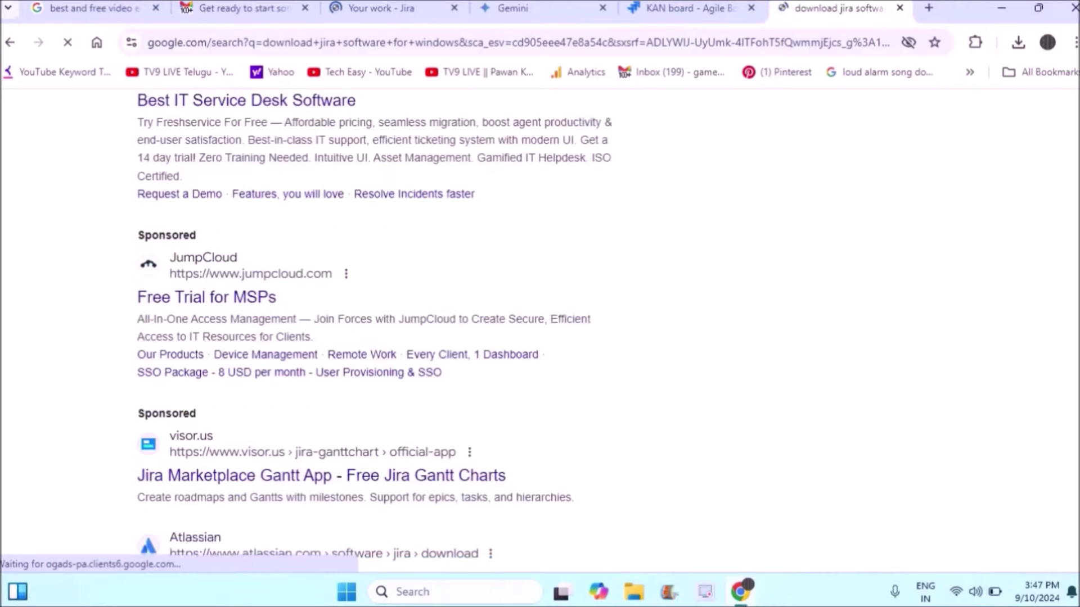
scroll(466, 313, down, 1)
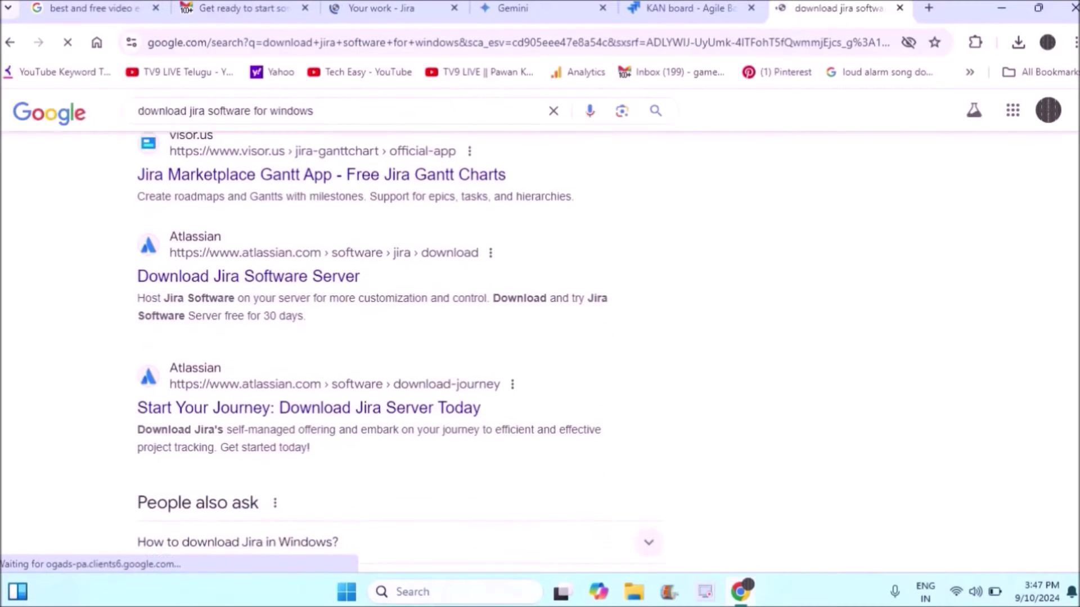
right_click(317, 276)
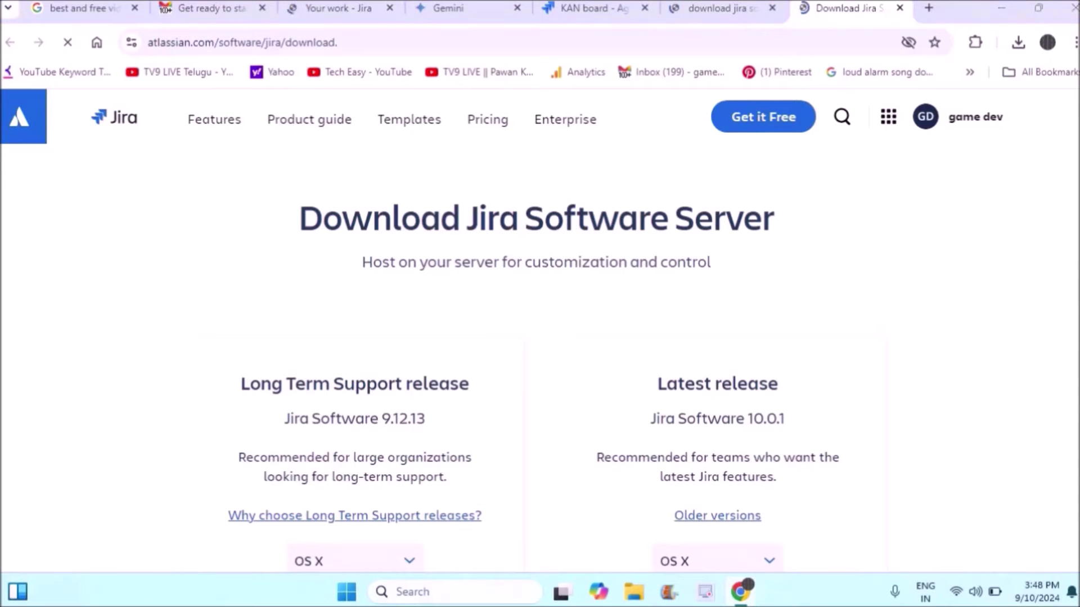
Choose the ZIP Archive package for the latest 10.0.1 release.
scroll(540, 337, down, 3)
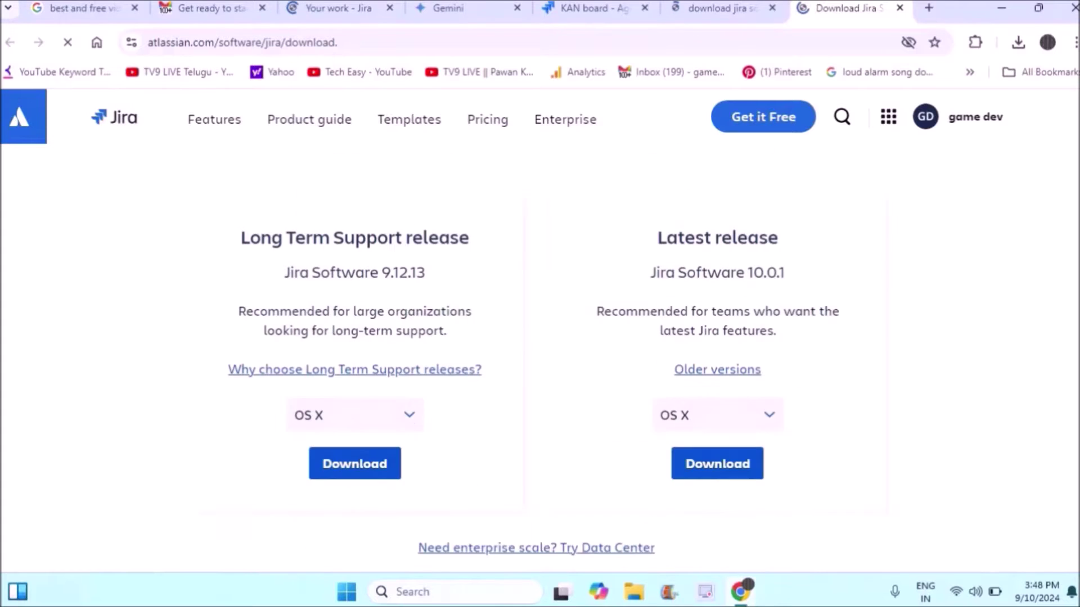
scroll(540, 338, up, 3)
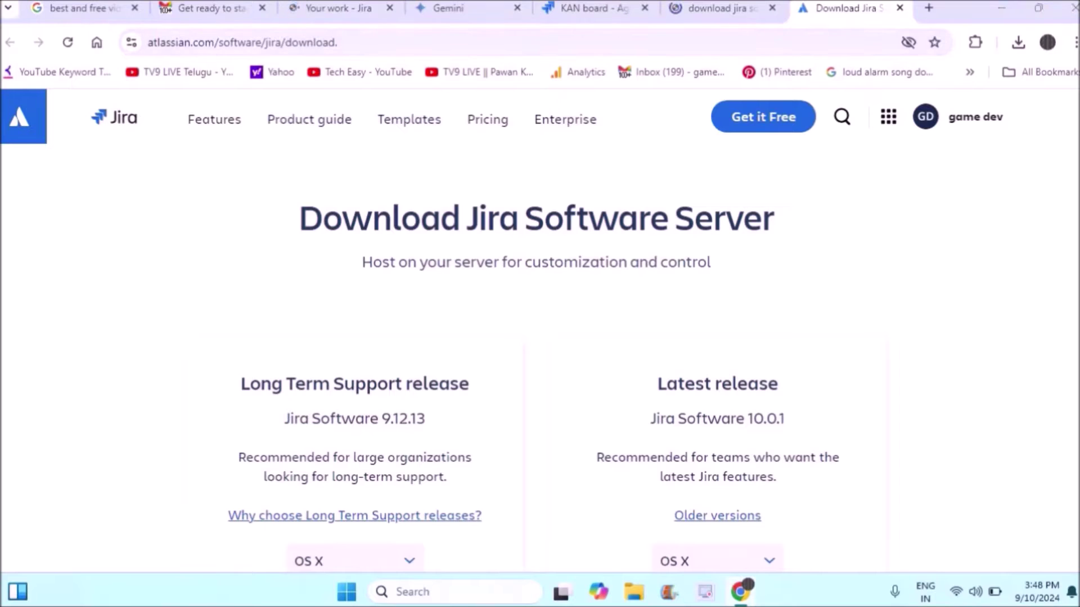
scroll(540, 337, down, 7)
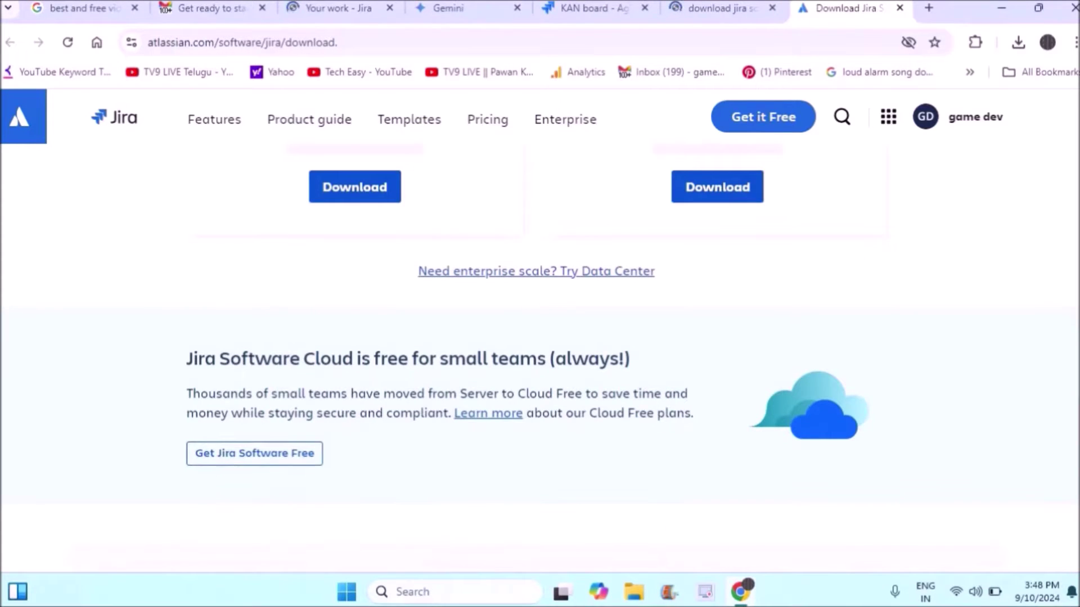
scroll(540, 337, up, 7)
scroll(540, 337, down, 4)
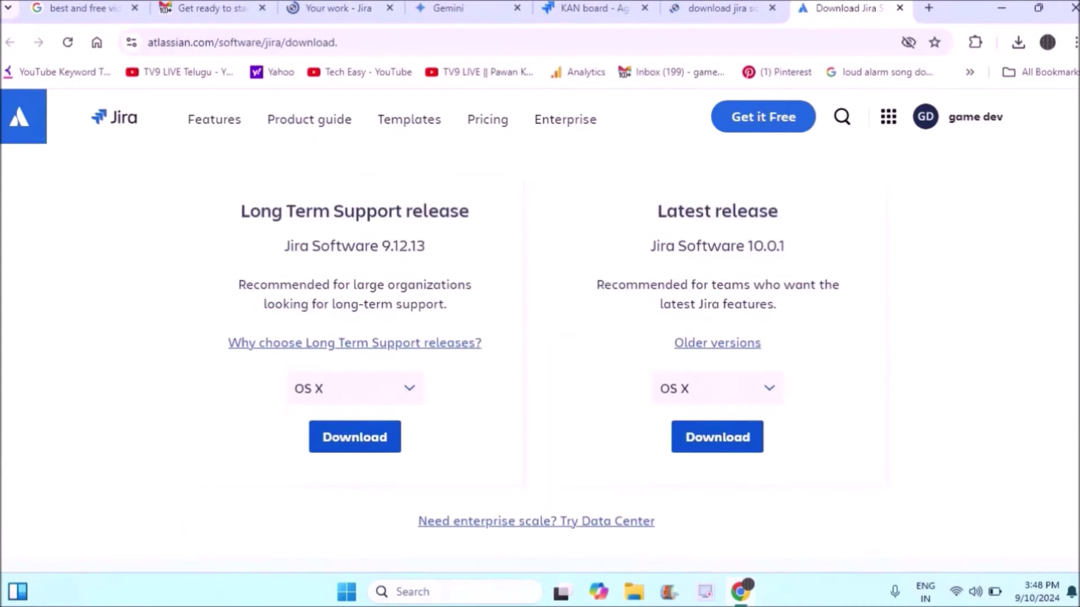
click(769, 354)
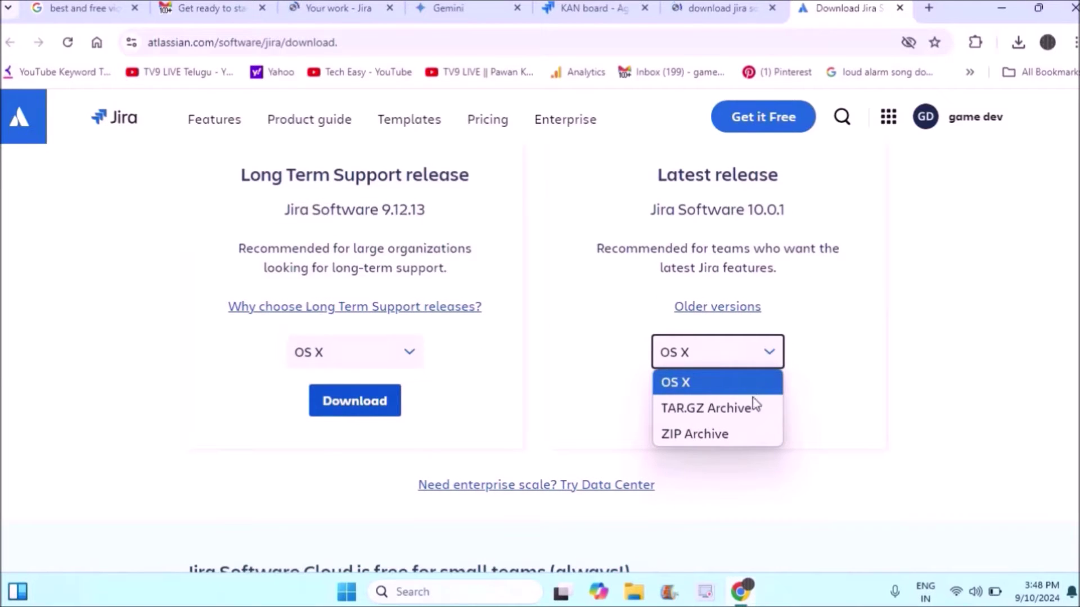
click(721, 437)
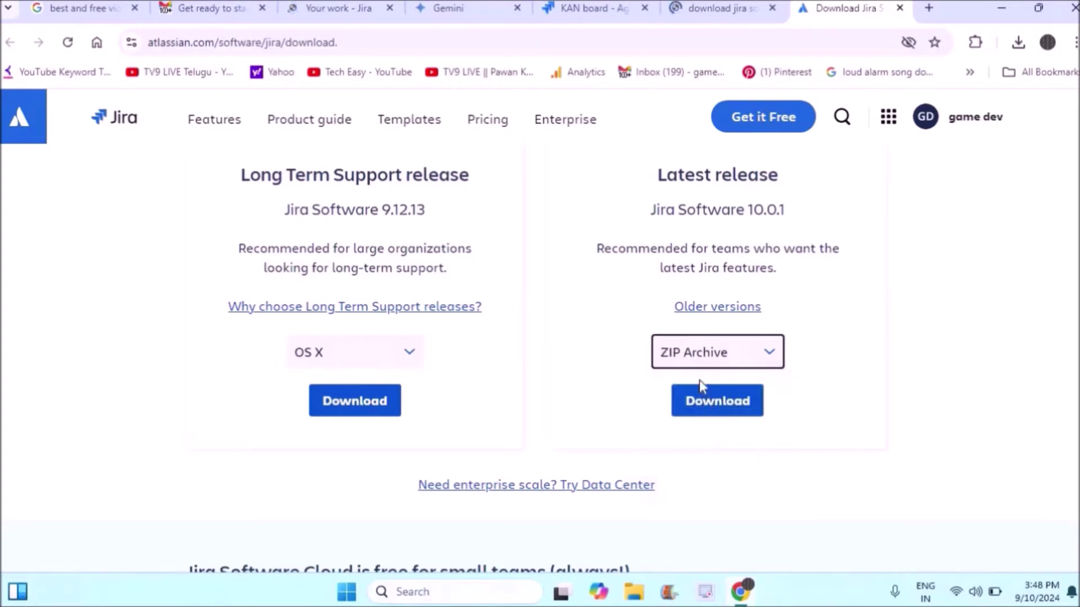
Download 10.0.1 after agreeing to the license agreement and privacy policy, then check download progress.
click(724, 401)
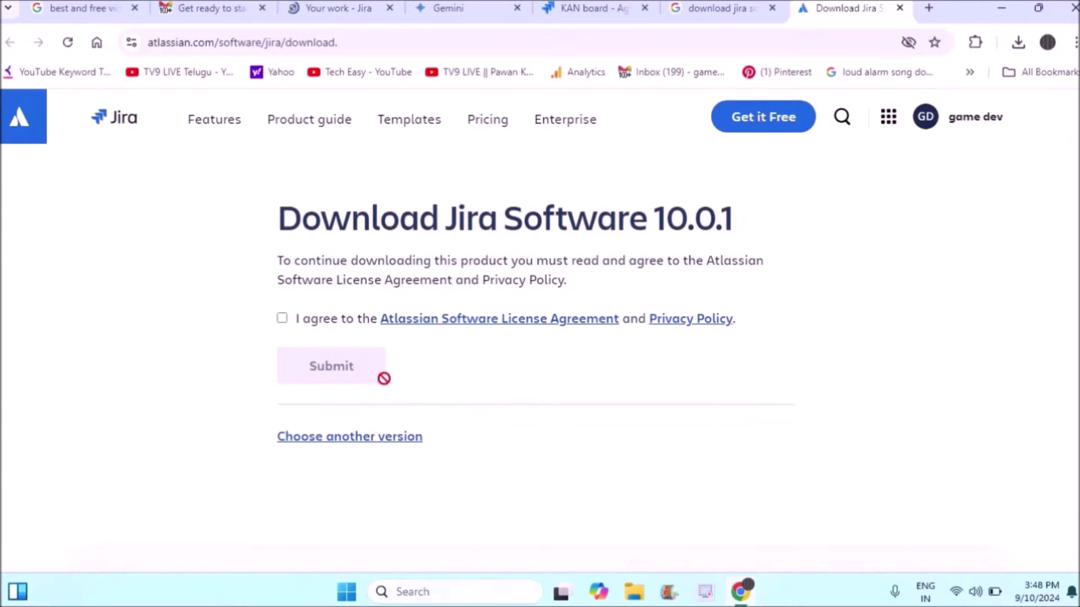
click(282, 319)
click(330, 367)
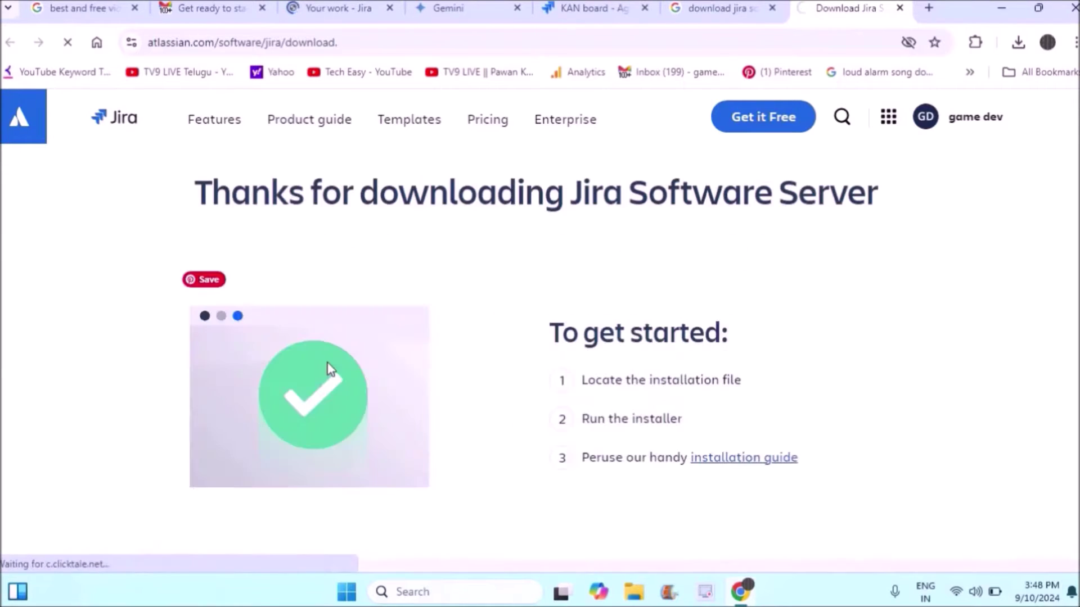
click(1019, 45)
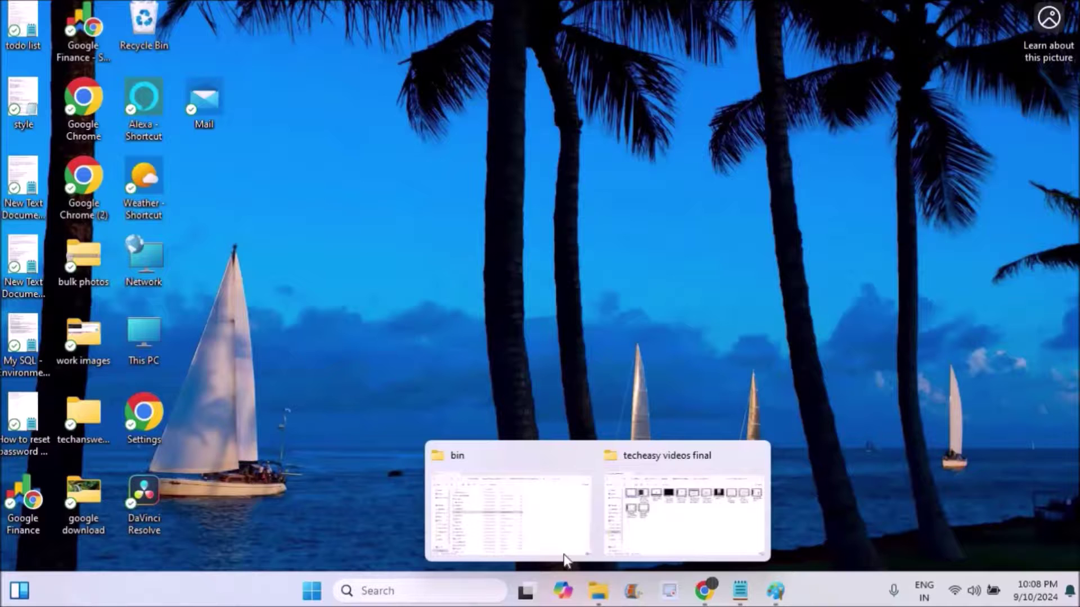
Extract the downloaded Jira zip into the Downloads folder.
click(524, 529)
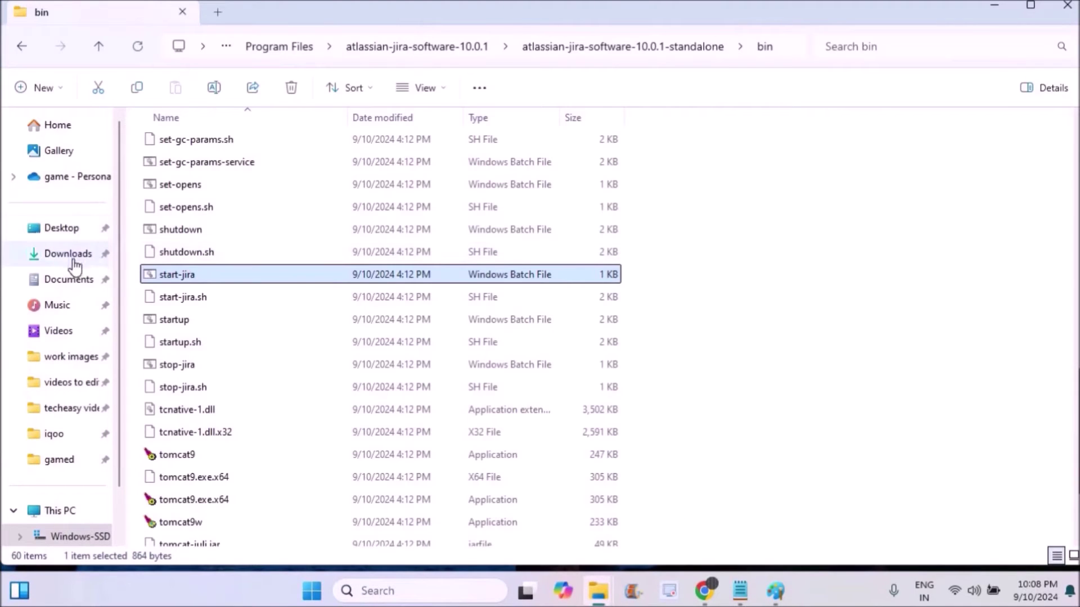
click(70, 260)
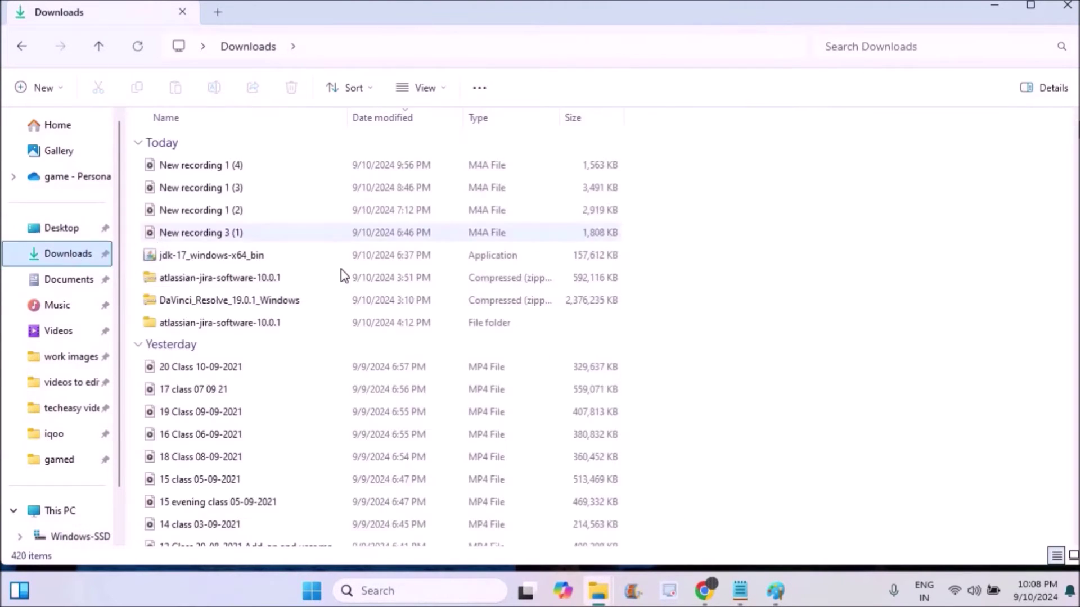
right_click(310, 285)
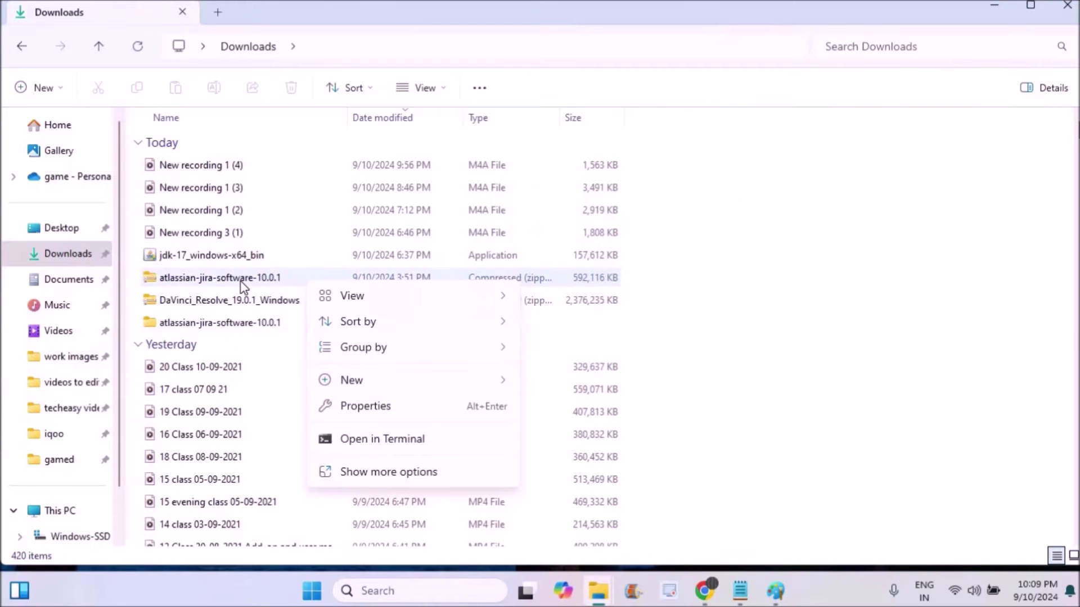
click(239, 279)
right_click(241, 281)
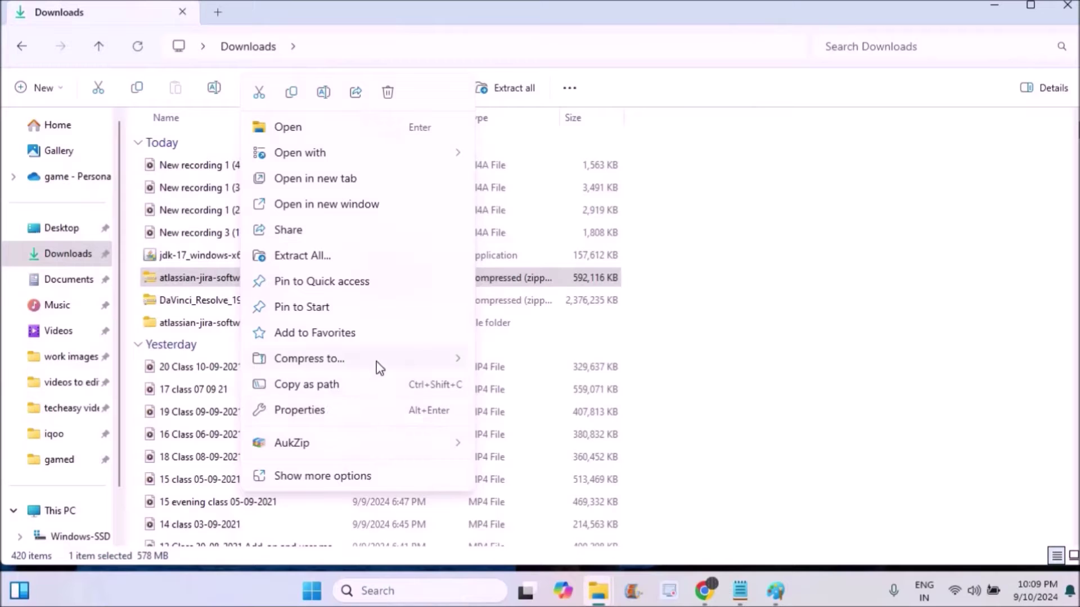
mouse_move(417, 450)
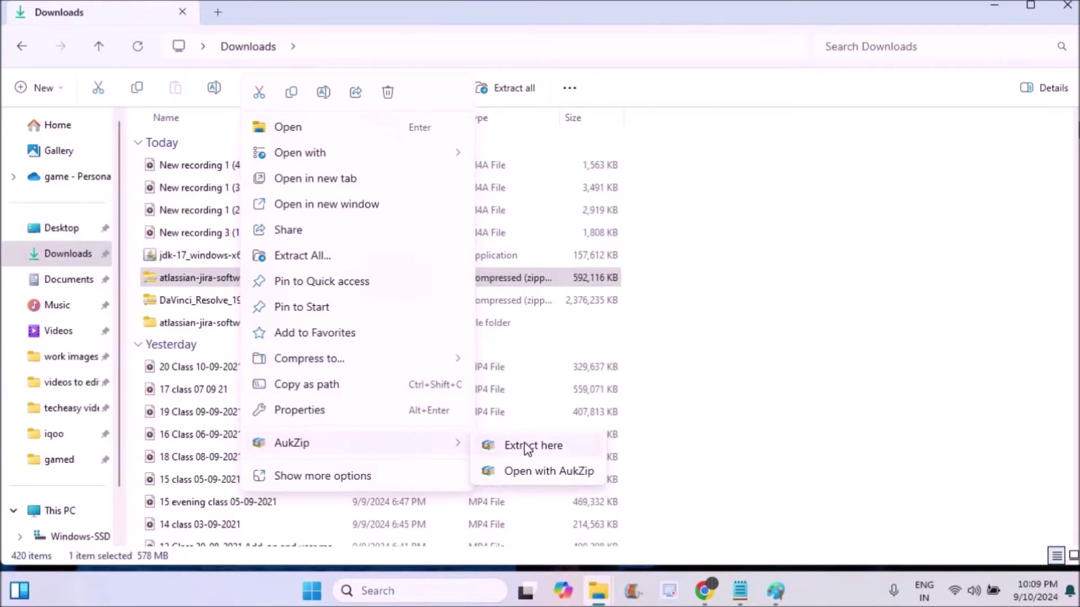
click(771, 362)
click(325, 346)
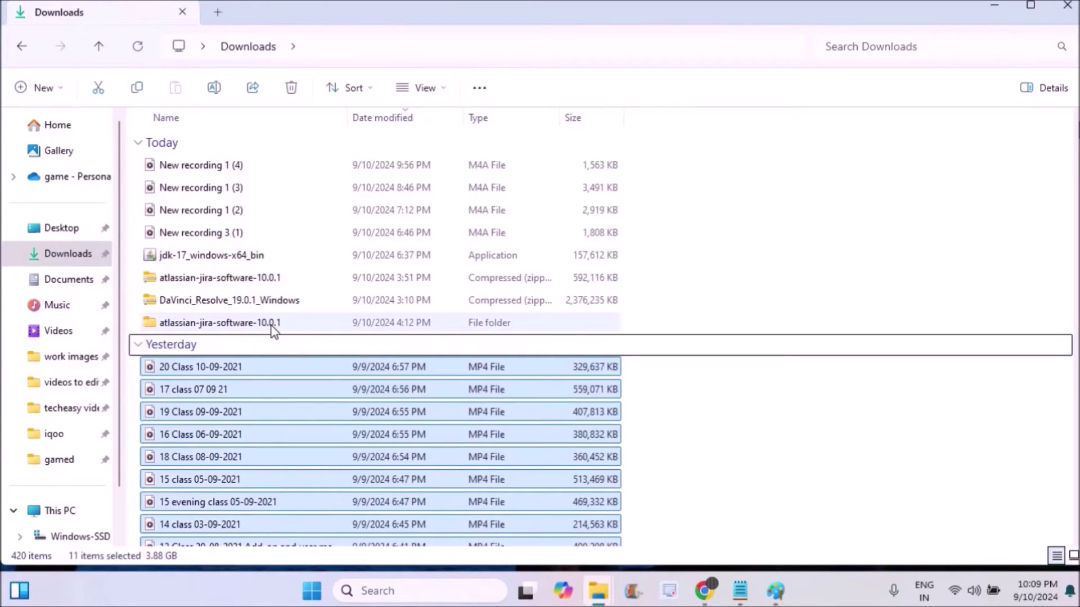
Inspect the extracted Jira folder, then copy it from Downloads.
double_click(272, 324)
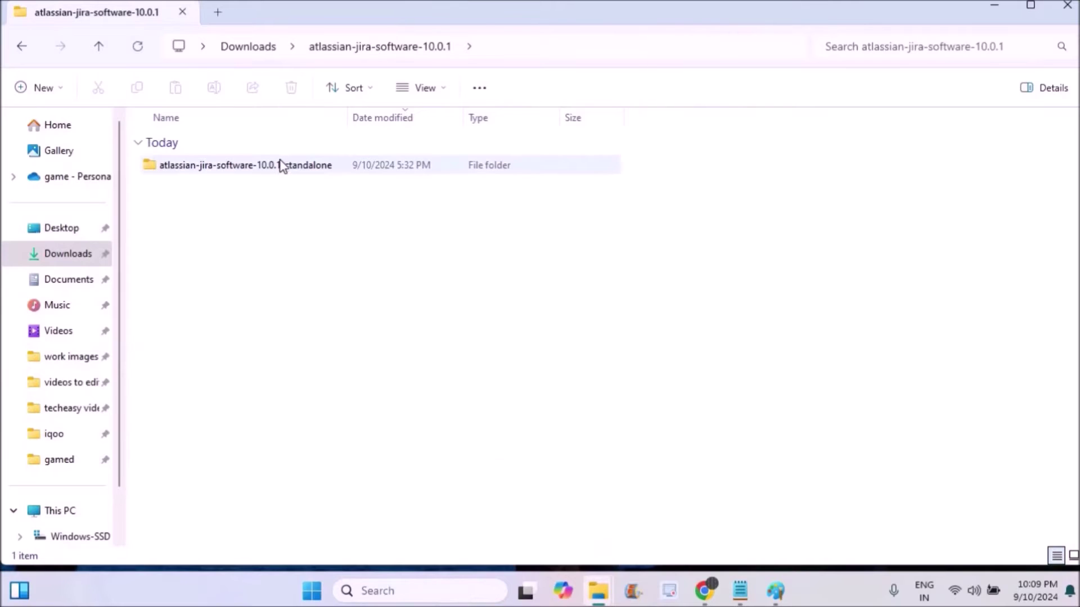
double_click(283, 166)
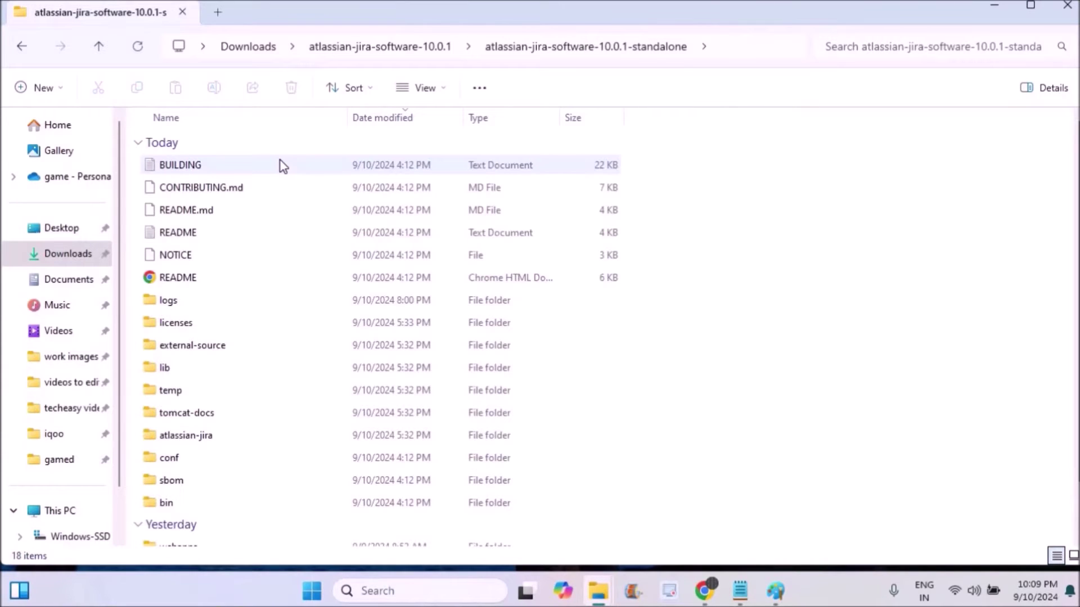
click(260, 51)
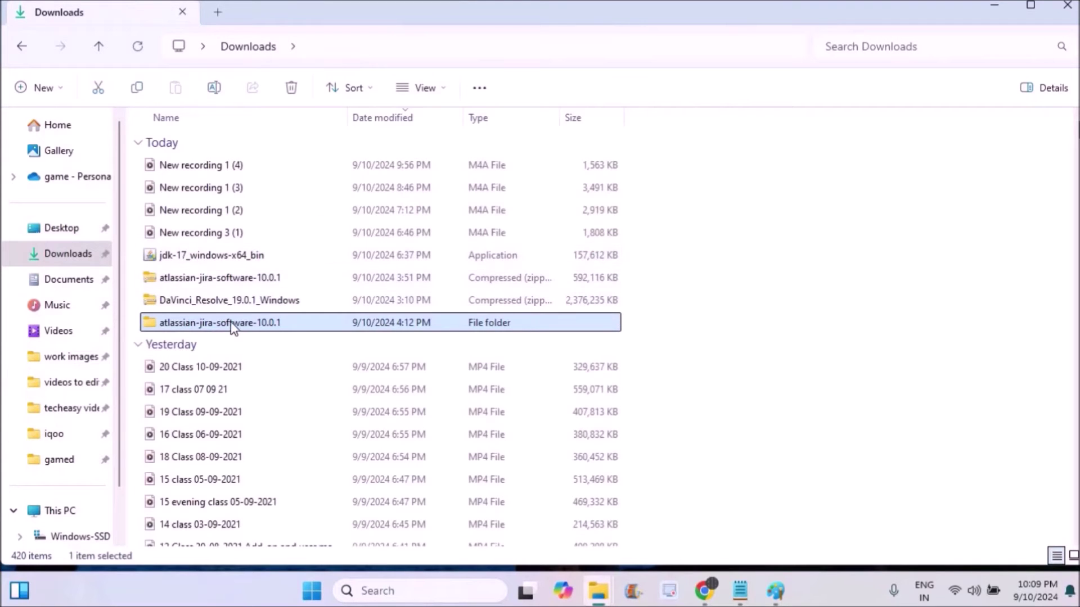
right_click(232, 329)
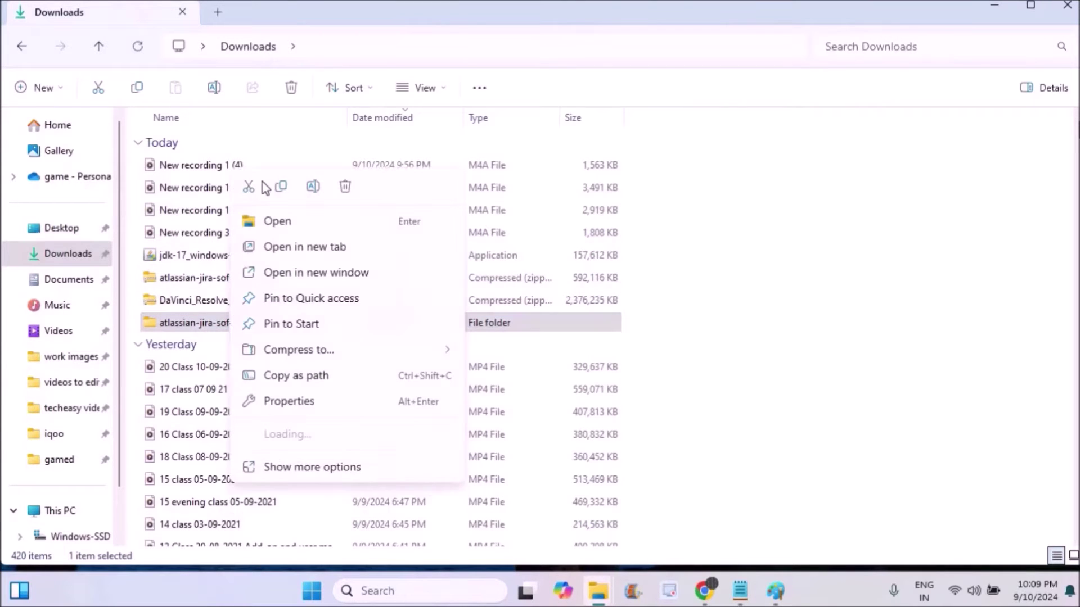
click(281, 191)
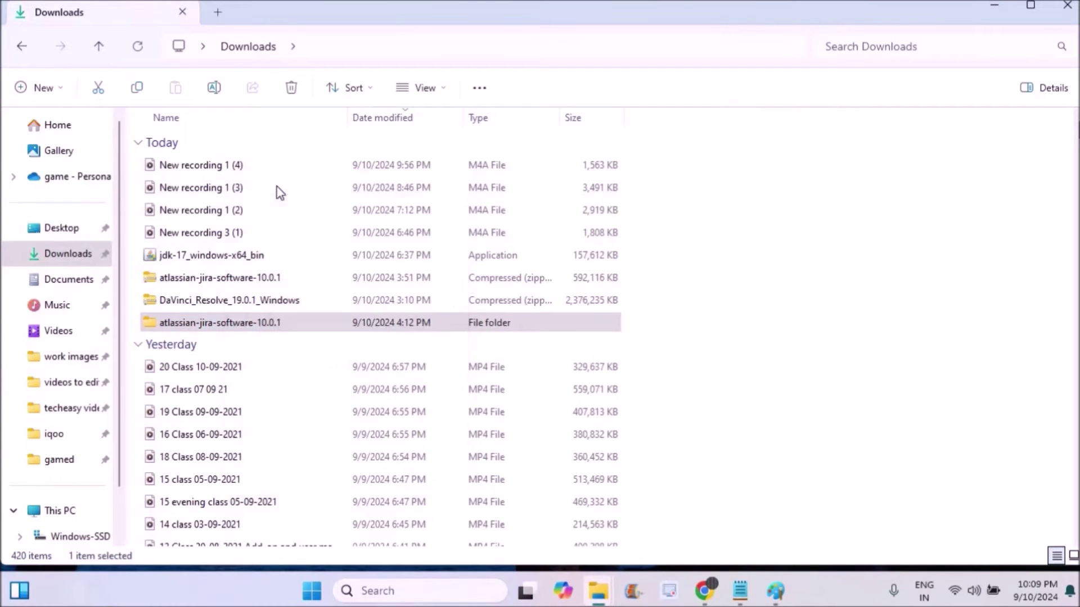
Browse to C: > Program Files > atlassian-jira-software-10.0.1 > standalone > bin and select the config batch file.
click(67, 513)
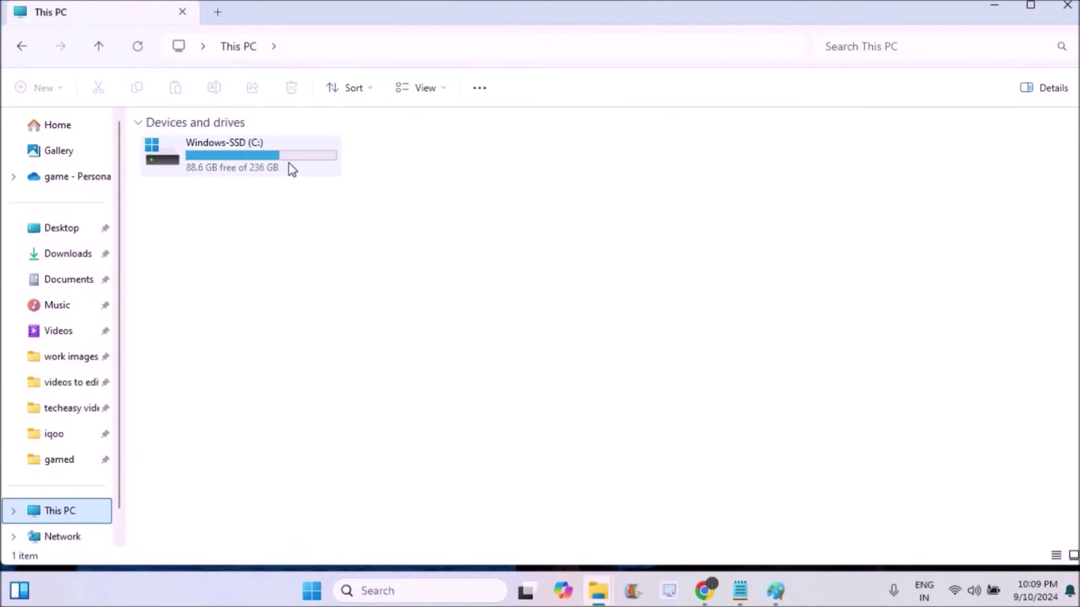
click(290, 169)
double_click(290, 169)
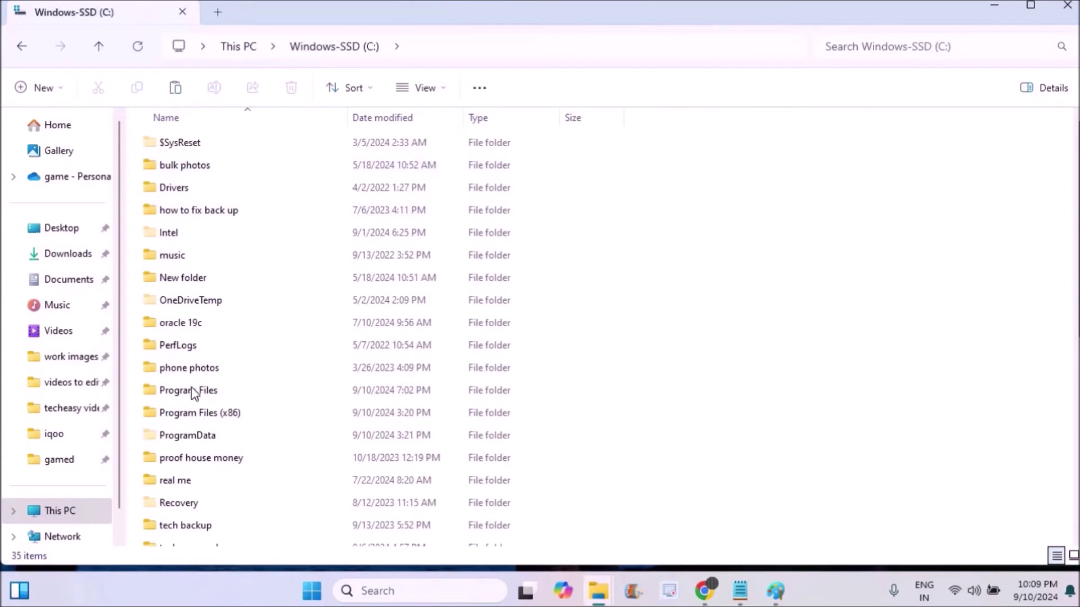
double_click(187, 393)
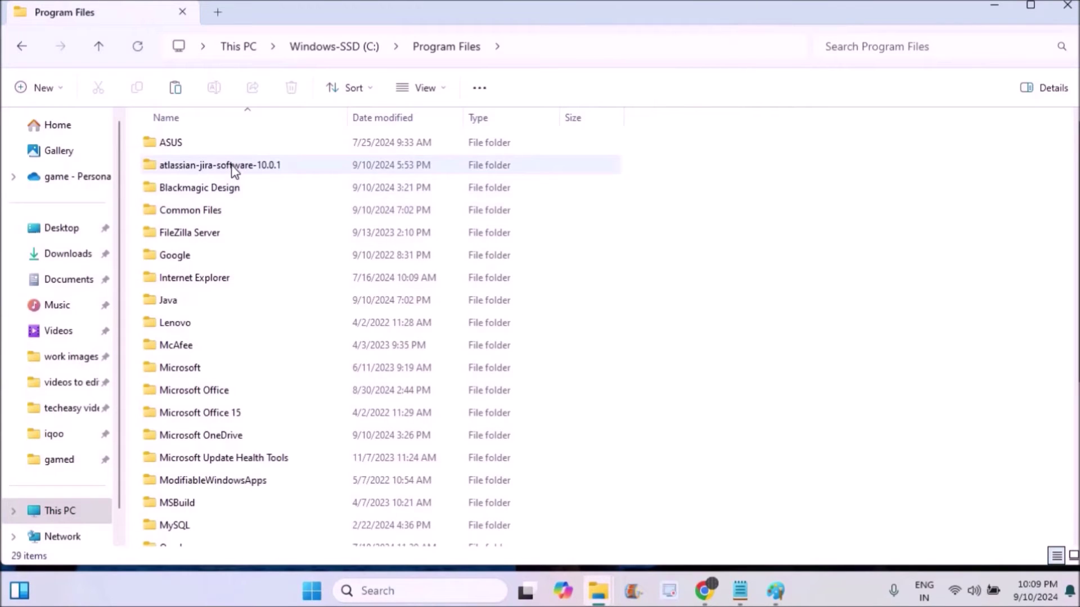
double_click(249, 168)
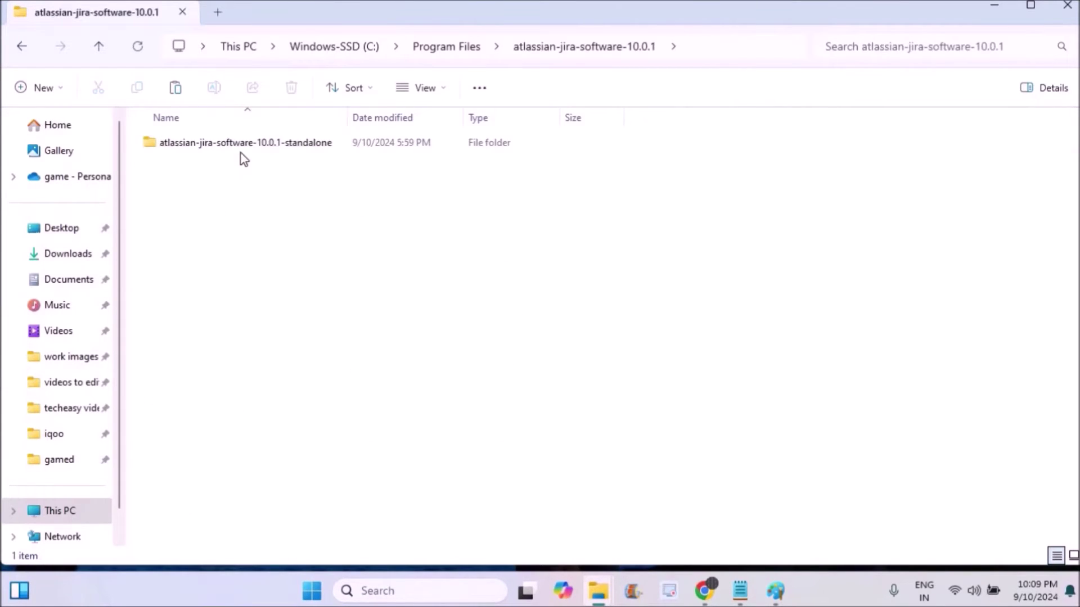
double_click(237, 141)
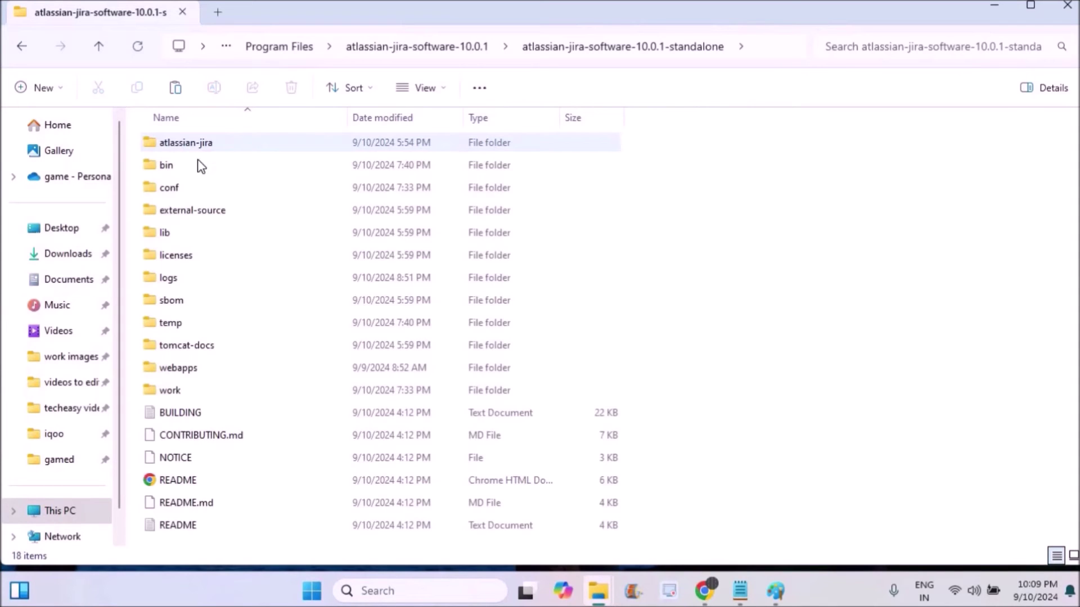
double_click(182, 168)
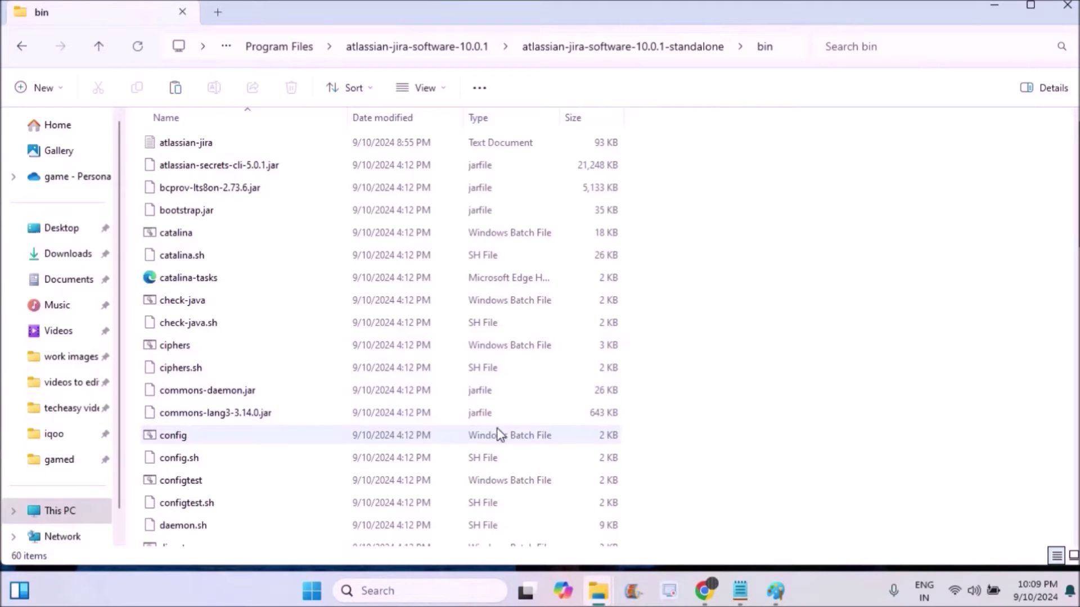
click(244, 437)
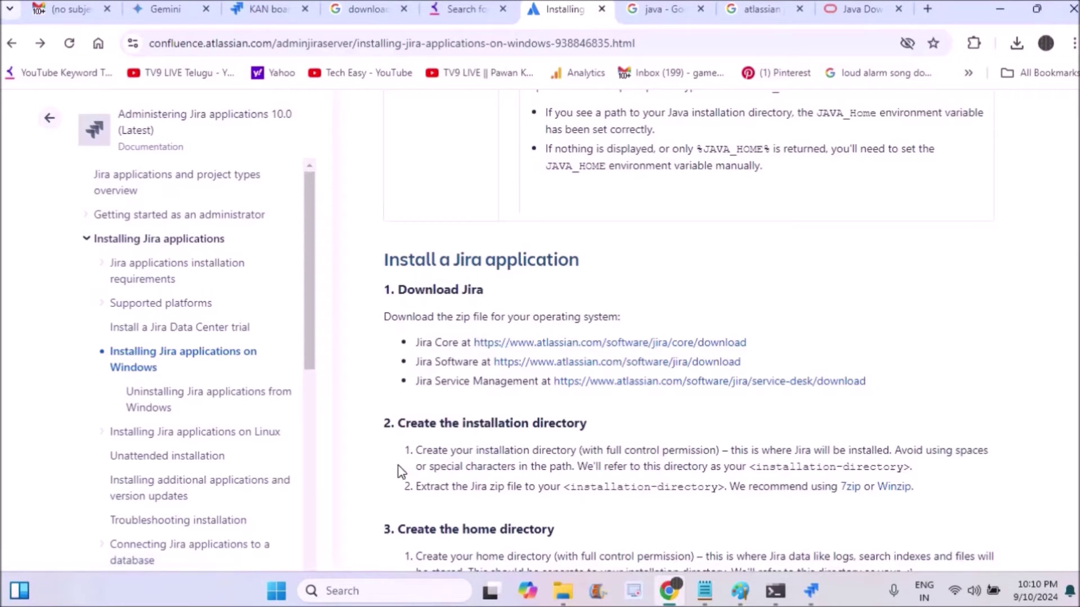
Highlight the separate home-directory note under 'Create the home directory', then return to the bin folder window.
scroll(560, 260, down, 5)
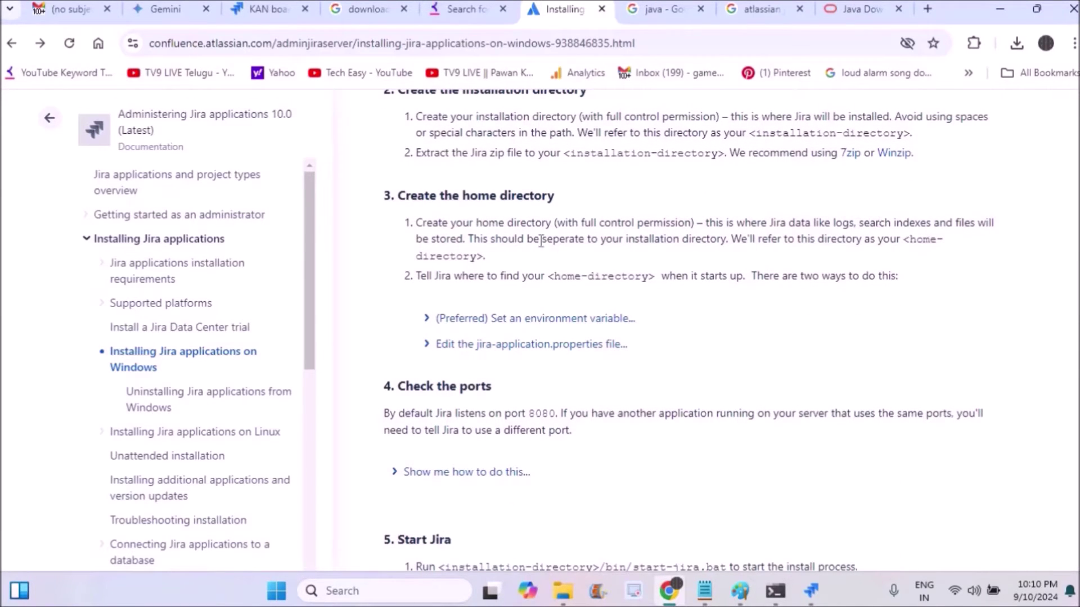
drag(537, 239, 732, 244)
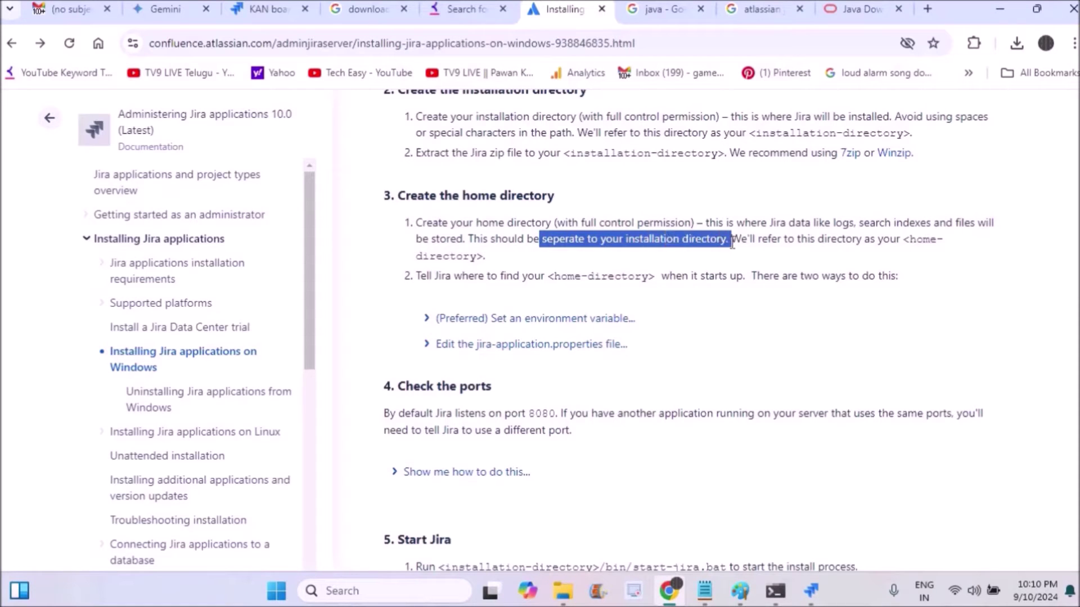
click(563, 593)
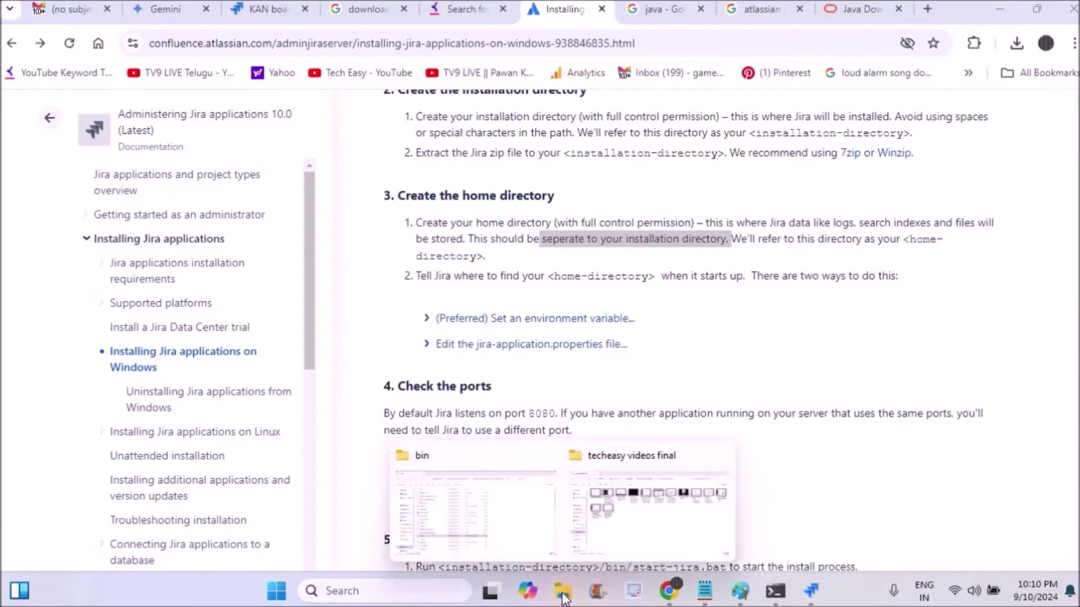
click(501, 534)
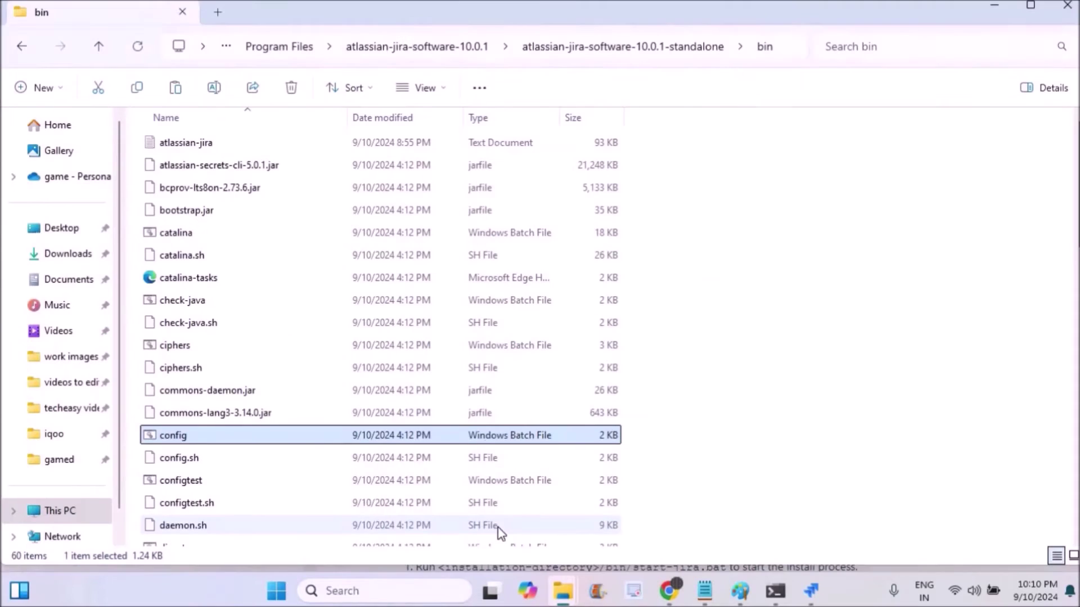
click(798, 52)
Restore the folder path and start browsing for the JIRA Home Directory in the Configuration Tool.
key(BackSpace)
click(1010, 348)
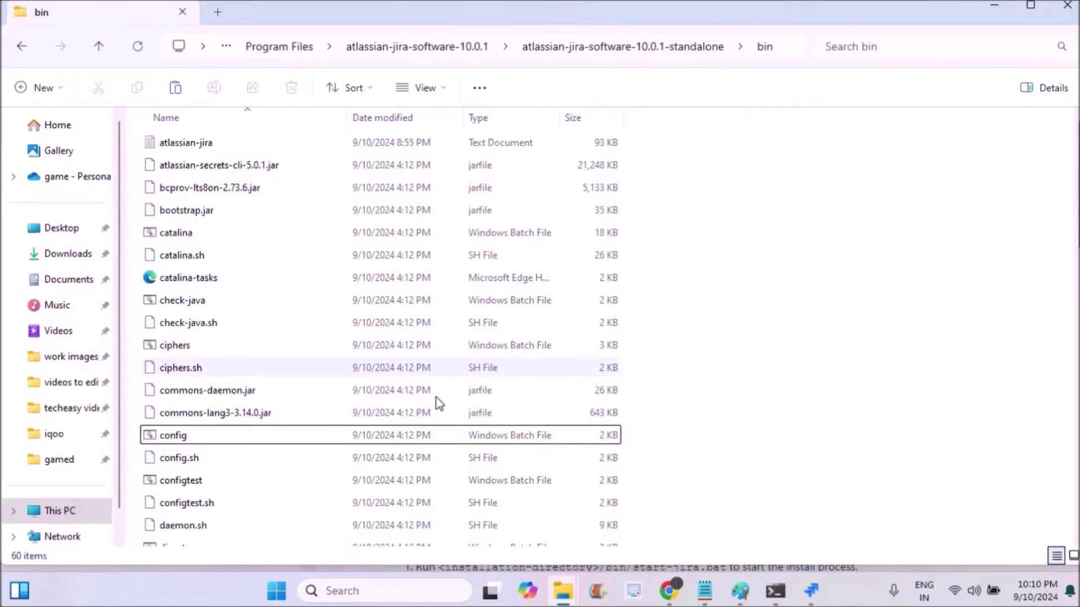
click(812, 597)
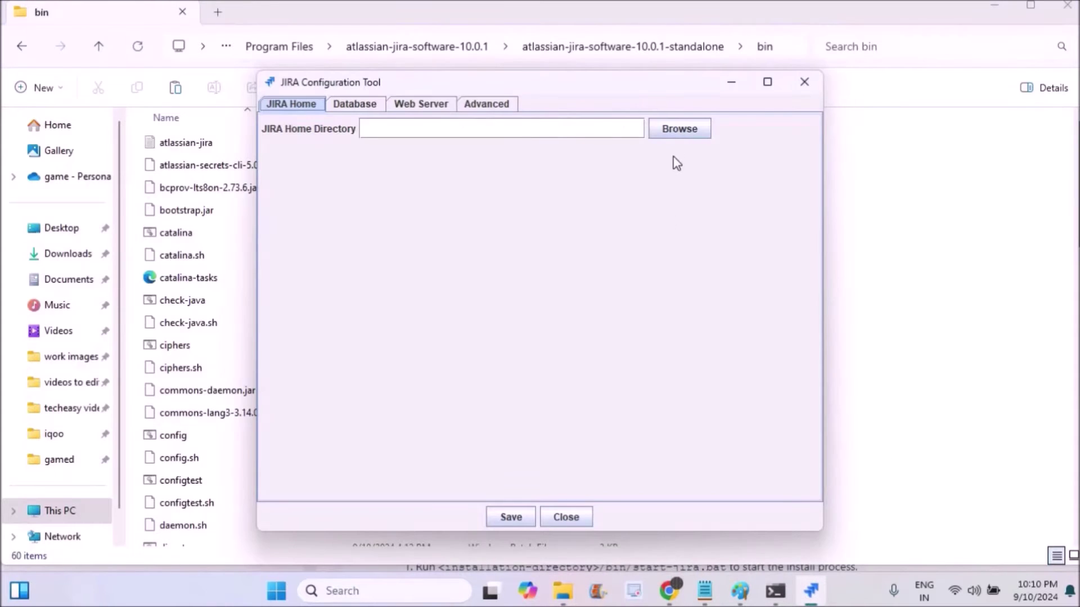
click(675, 130)
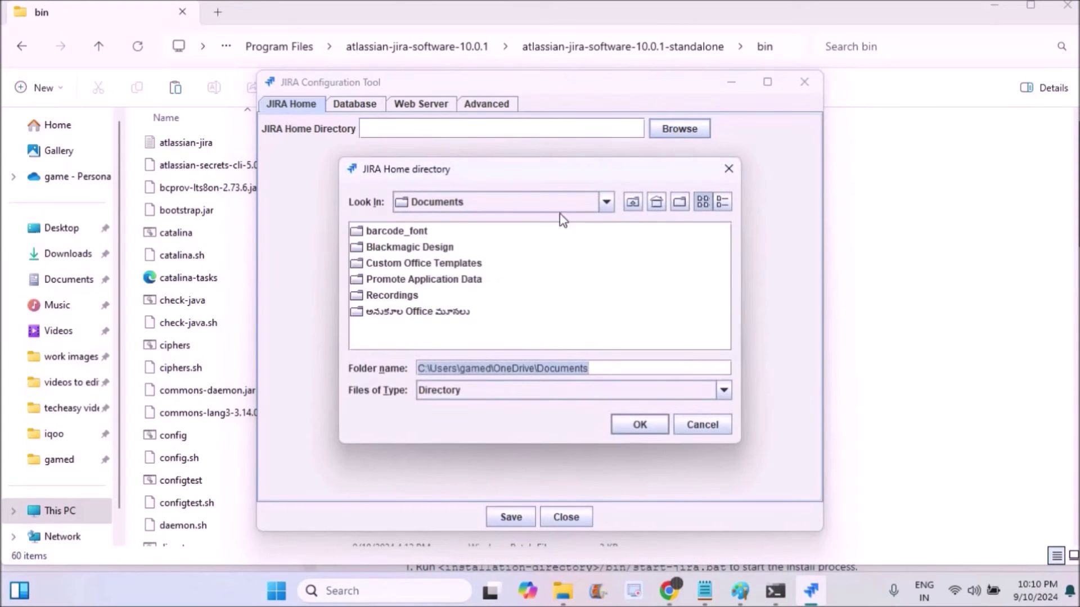
Choose This PC > C: > Users > the user's own folder as JIRA home.
click(607, 203)
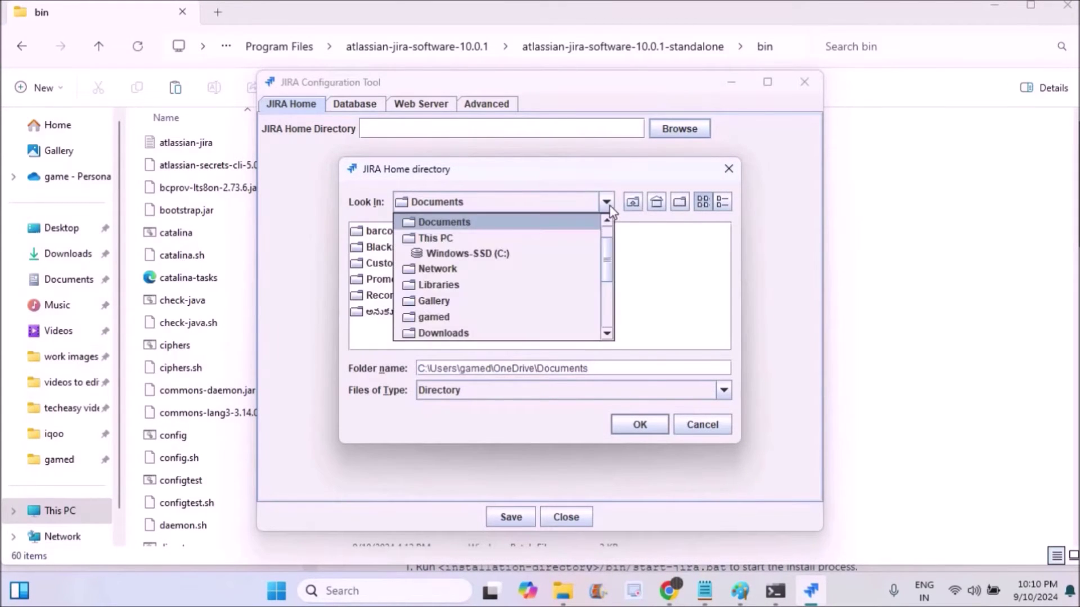
click(470, 238)
double_click(439, 231)
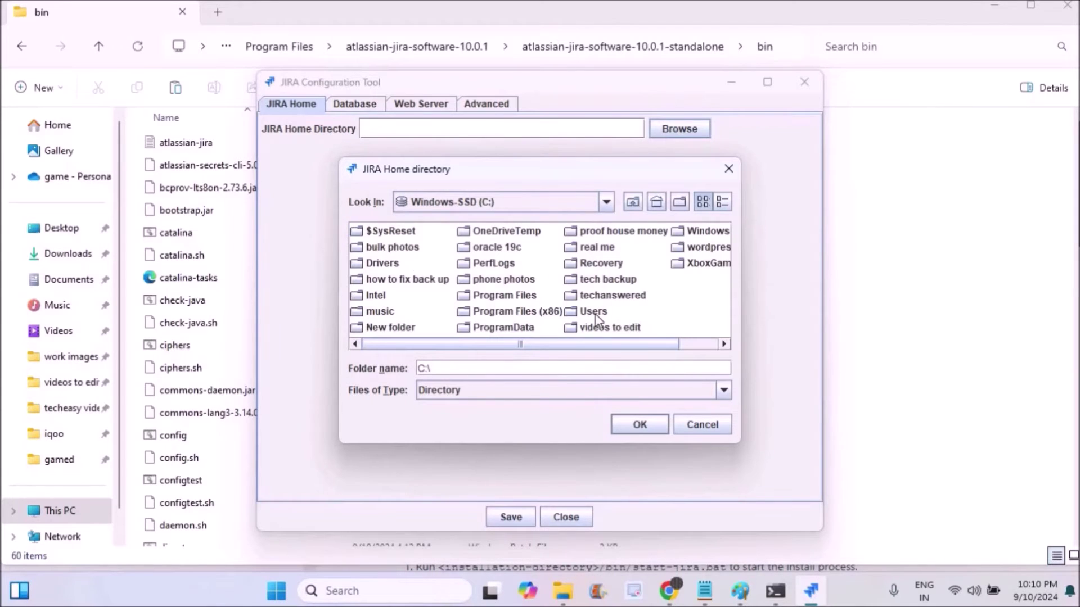
double_click(593, 312)
double_click(379, 279)
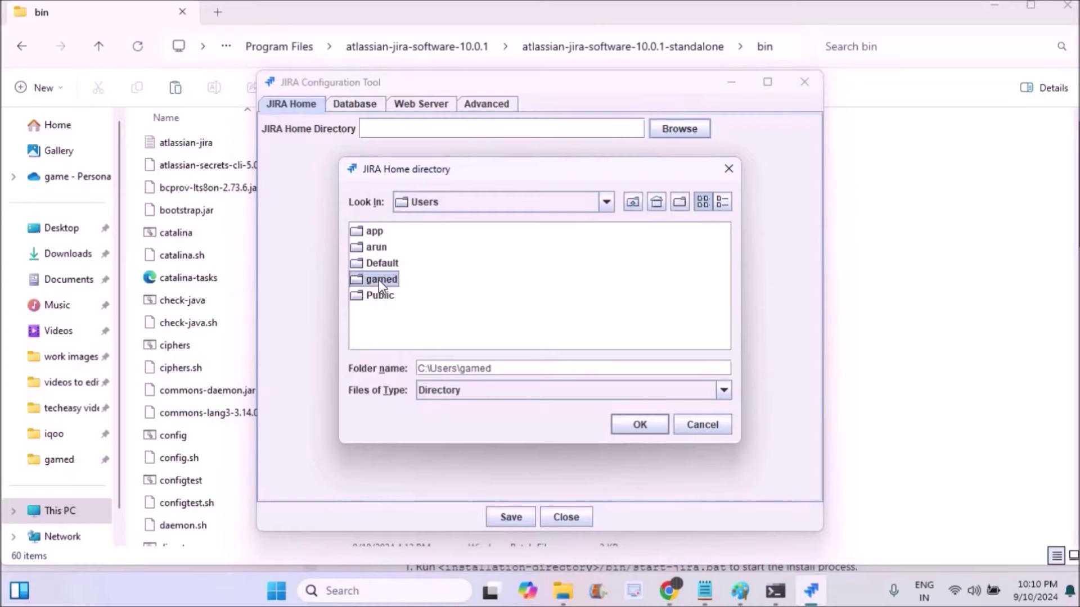
click(640, 424)
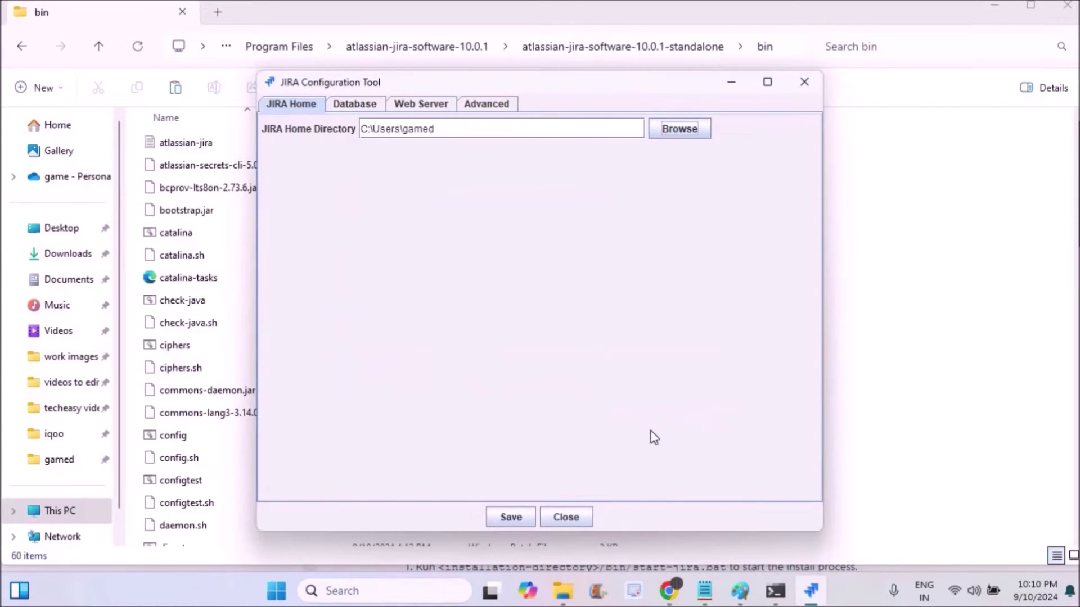
click(353, 105)
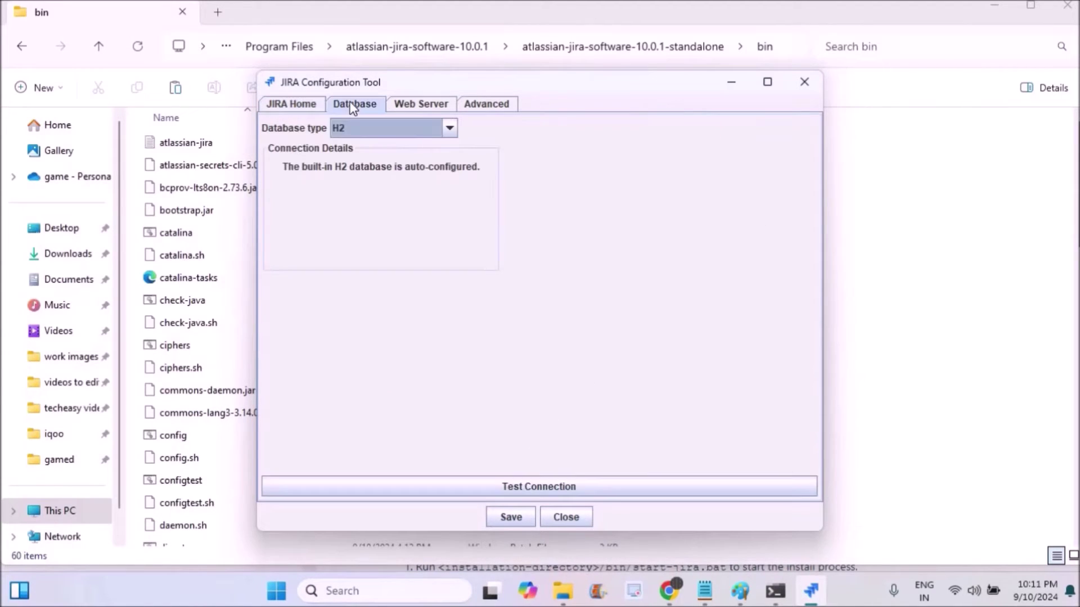
Keep the built-in H2 database, set the HTTP port to 8080, review Advanced and JIRA Home, and save.
click(450, 129)
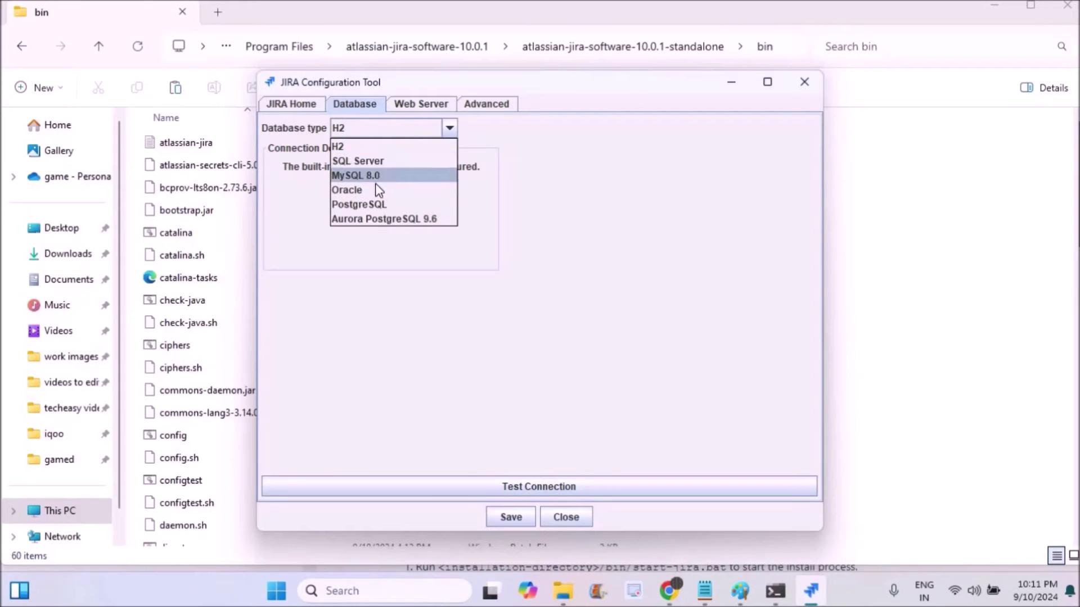
click(362, 145)
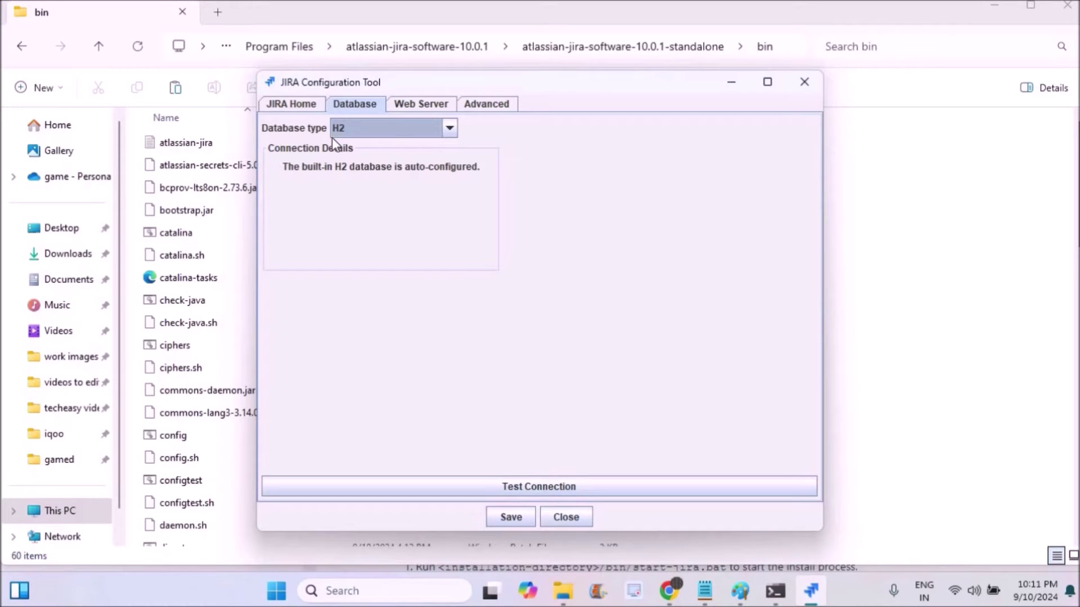
click(436, 106)
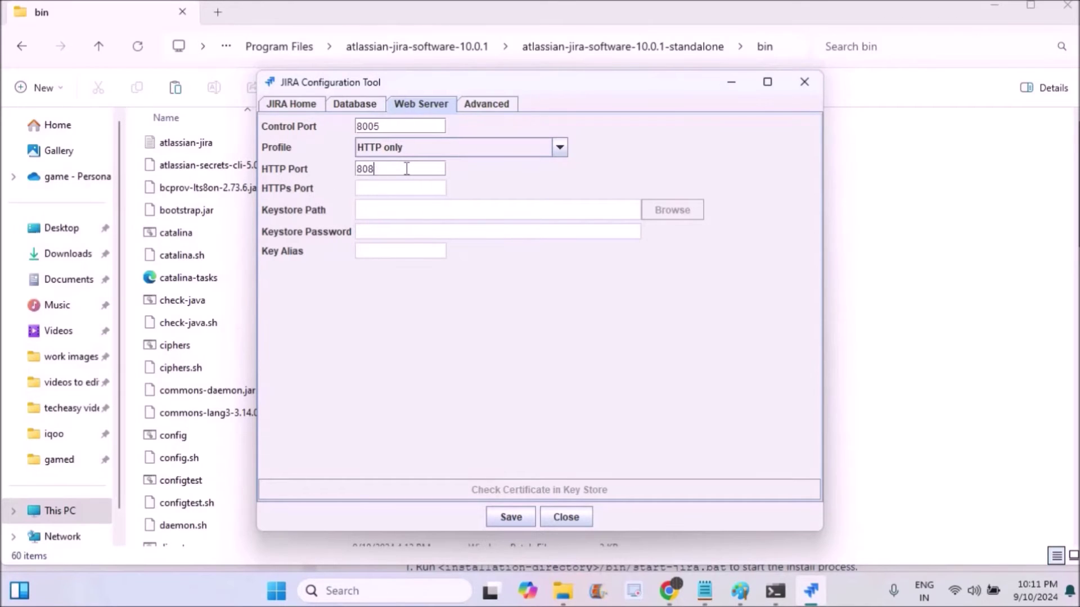
text(0)
click(475, 106)
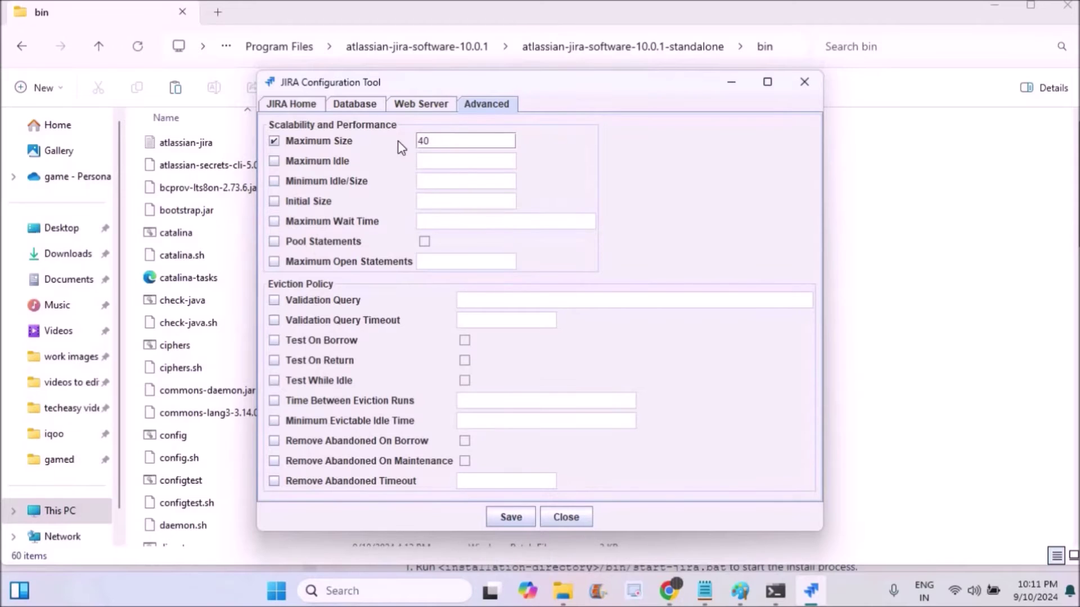
click(295, 107)
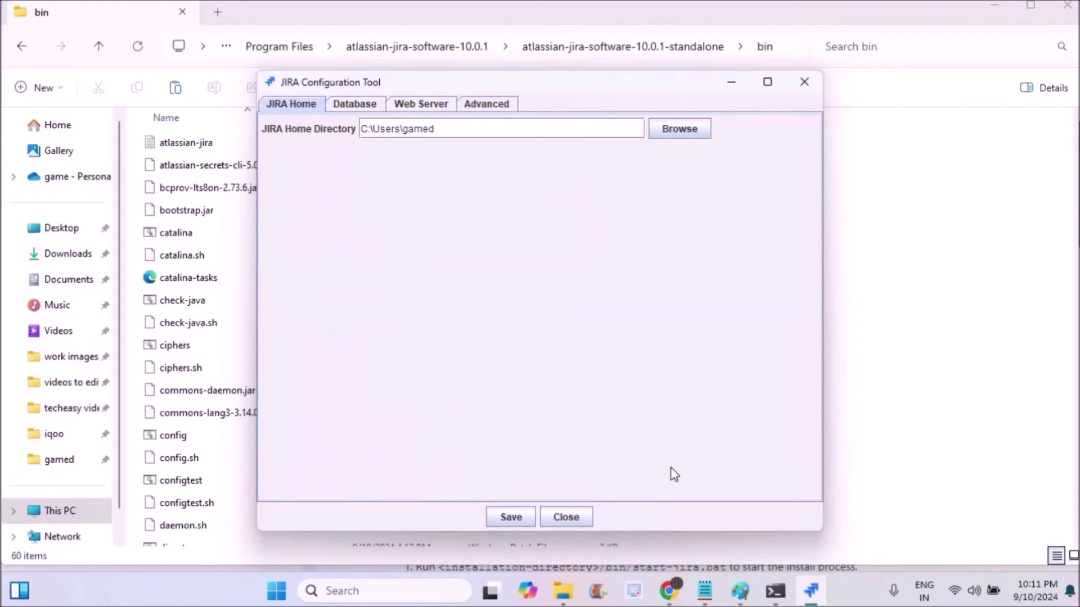
click(510, 516)
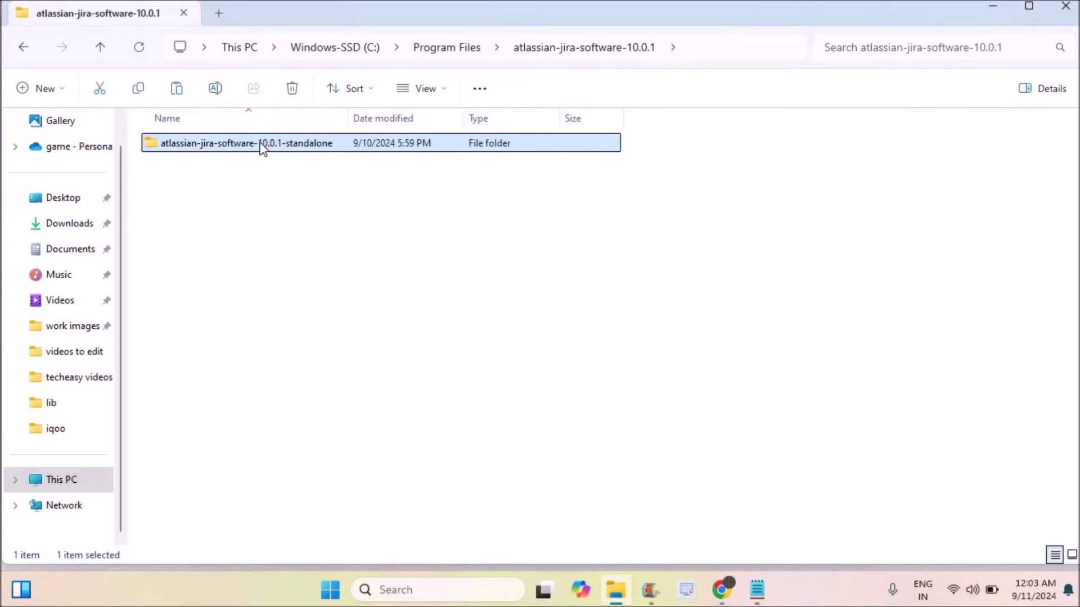
Run start-jira from the standalone bin folder to launch the Jira Tomcat server.
double_click(261, 147)
double_click(202, 171)
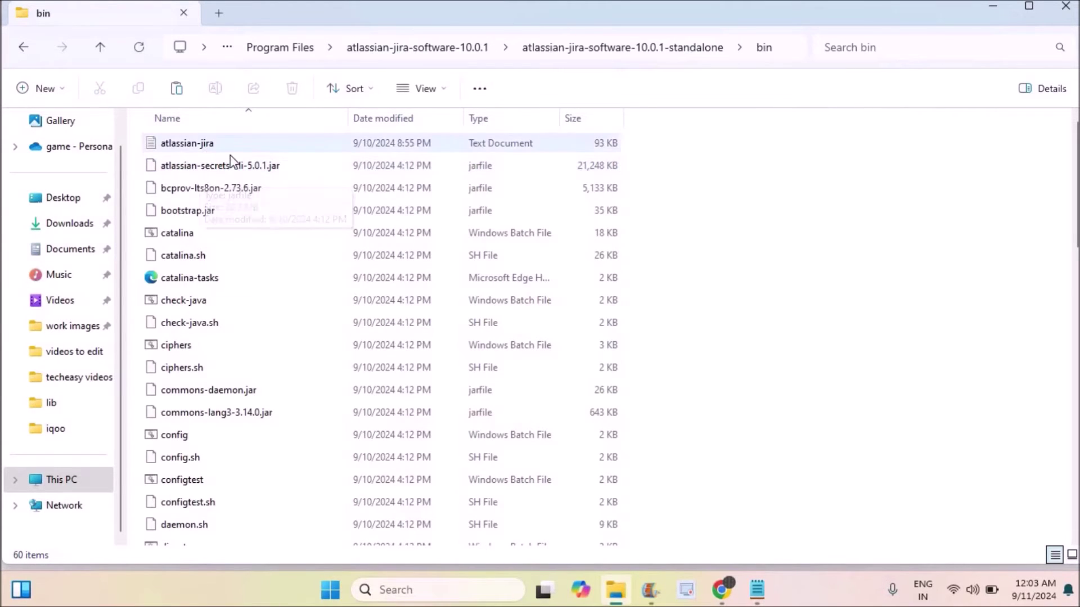
click(195, 297)
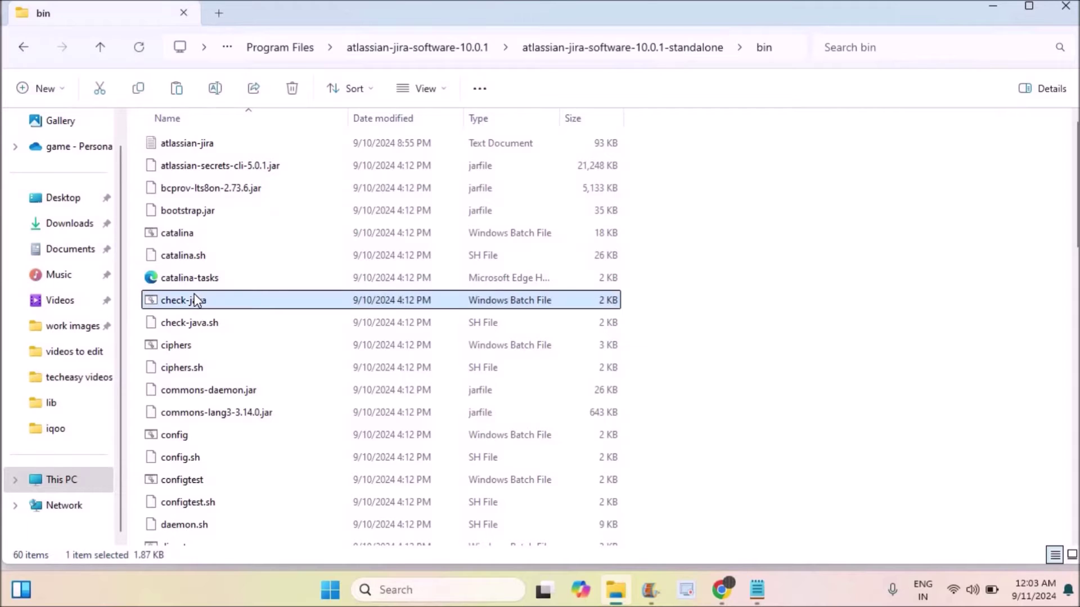
key(s)
key(Down)
key(Down)
key(Down)
key(Down)
key(Down)
key(Down)
key(Down)
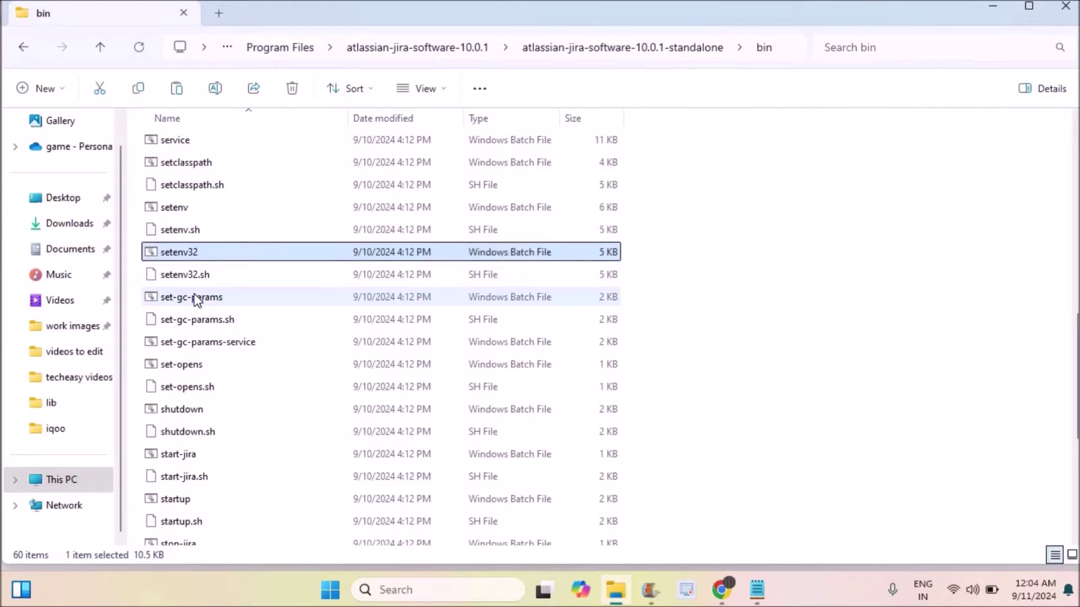
key(Down)
key(Down)
key(Down)
key(Down)
key(Down)
key(Down)
key(Down)
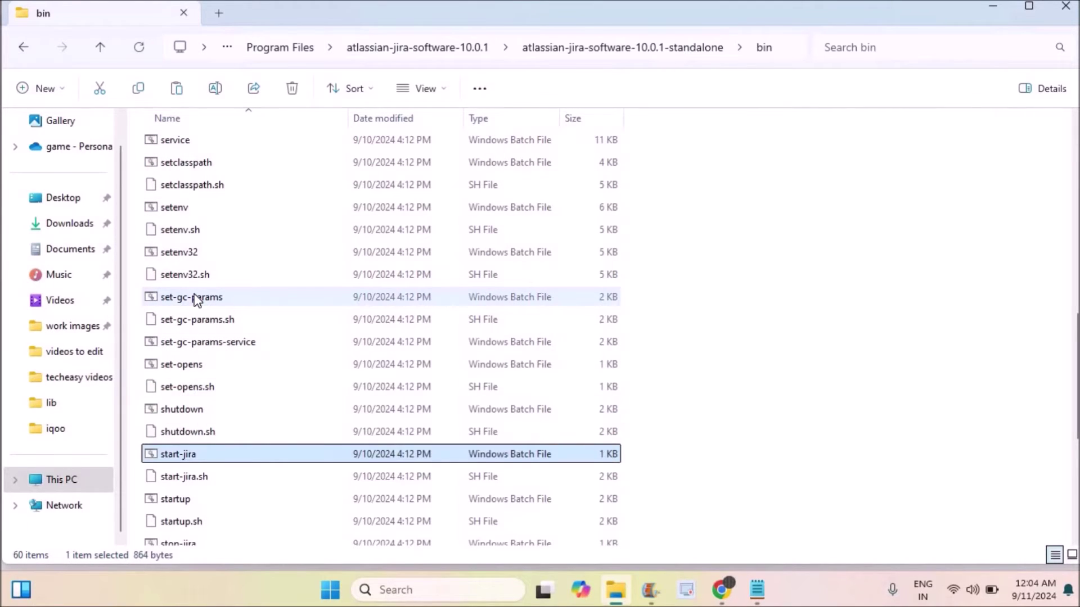
double_click(232, 453)
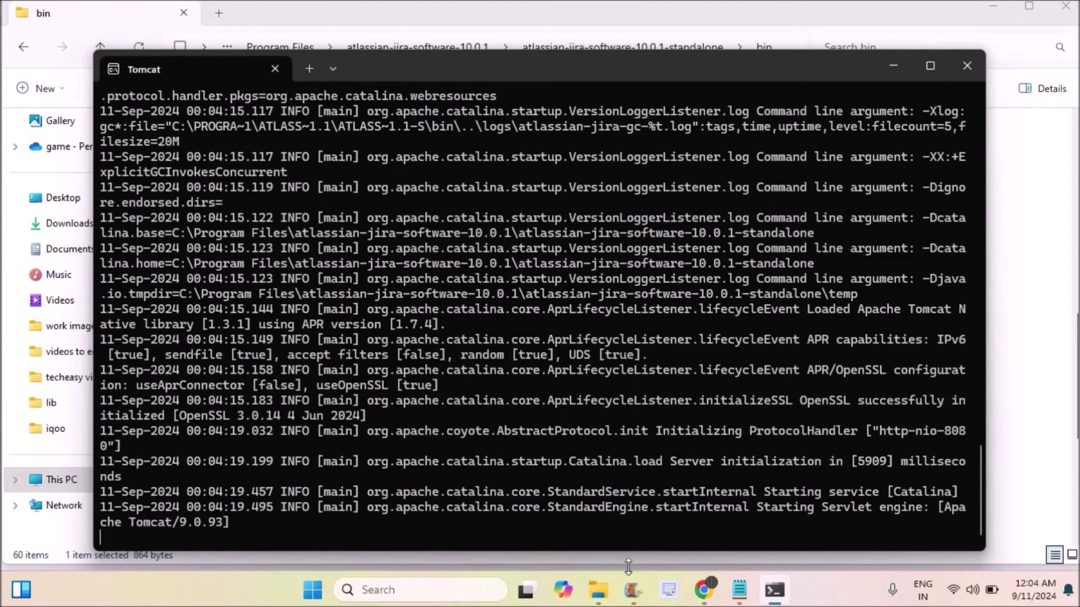
click(703, 590)
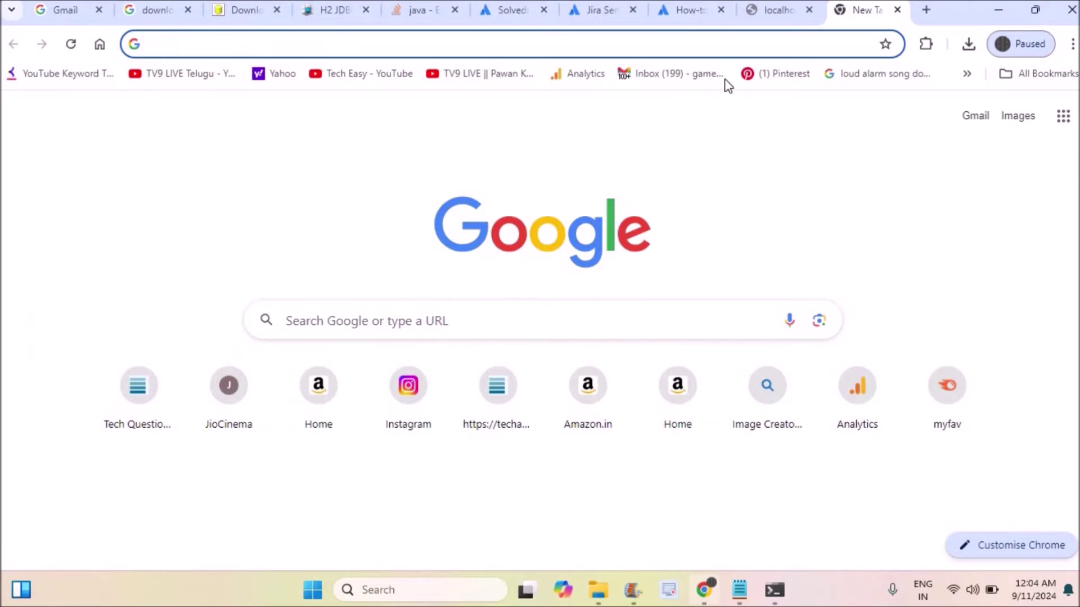
Load localhost:8080 in Chrome.
click(705, 42)
text(loc)
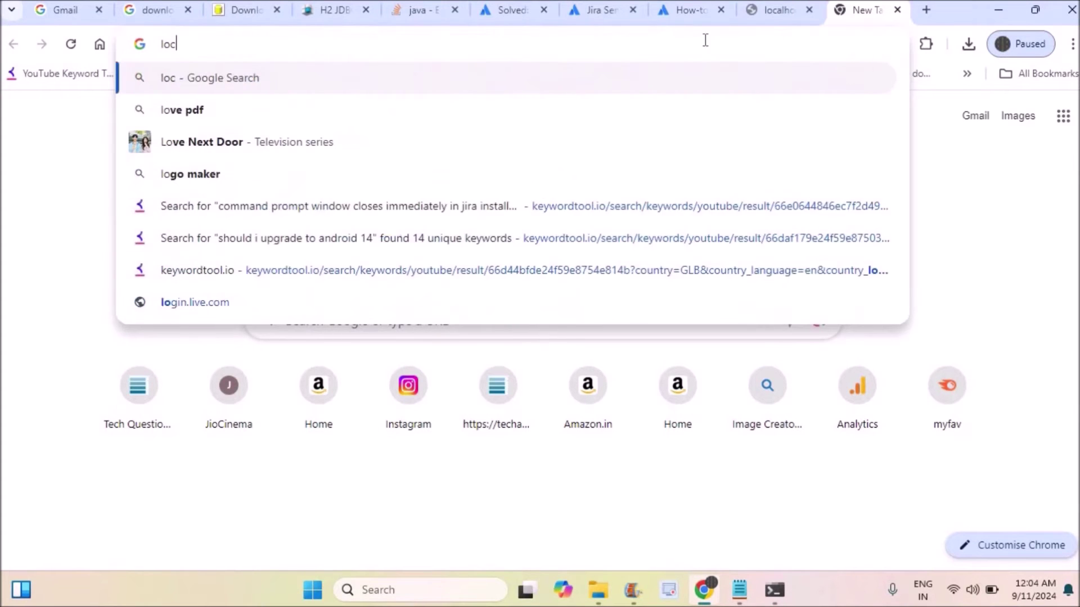
text(alhost)
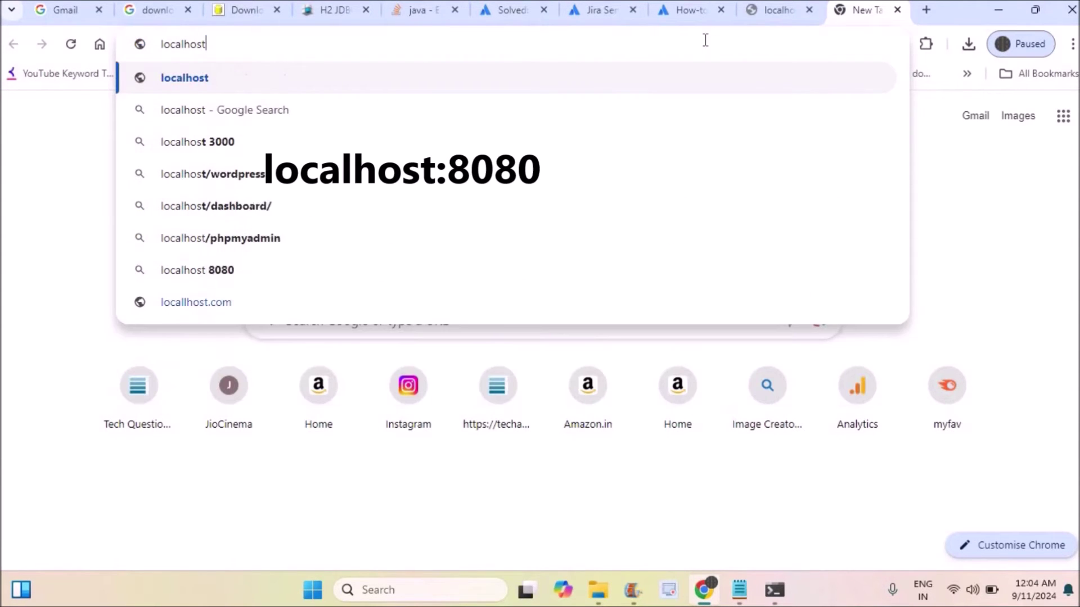
text(:6)
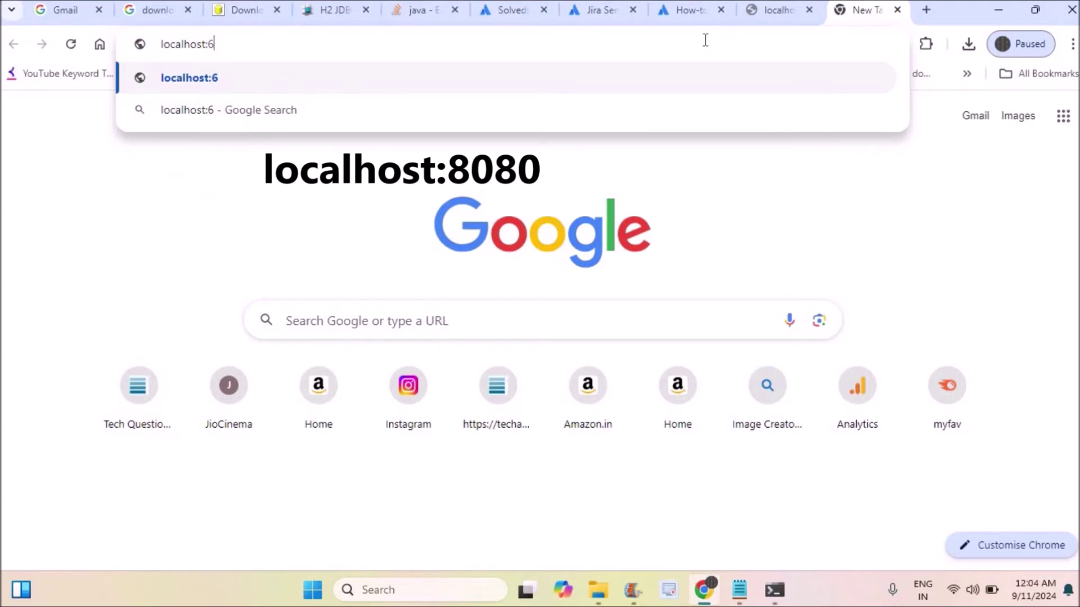
key(BackSpace)
key(BackSpace)
text(:8080)
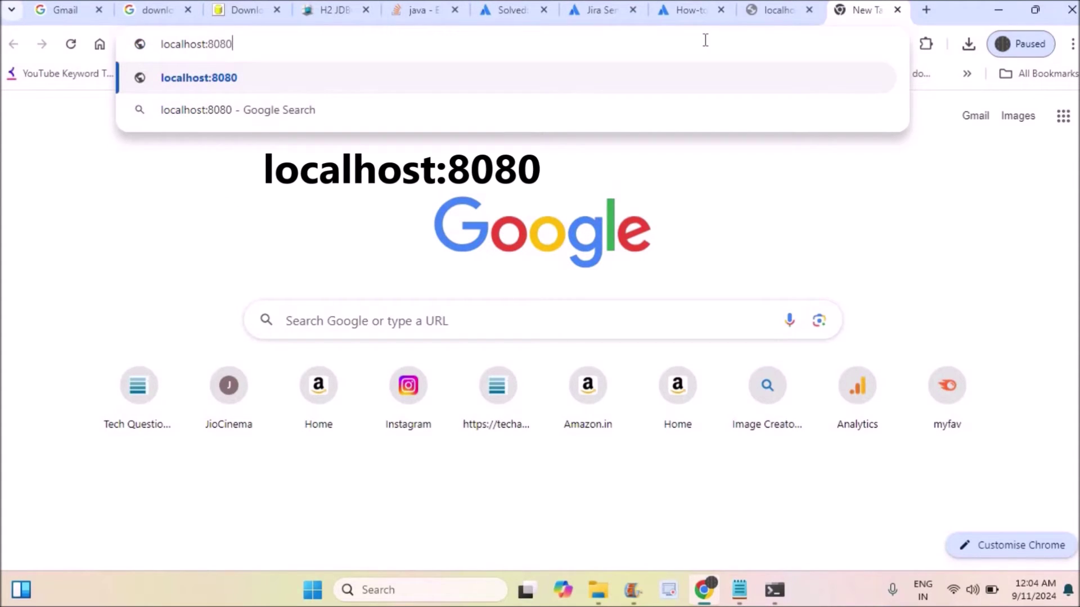
key(Return)
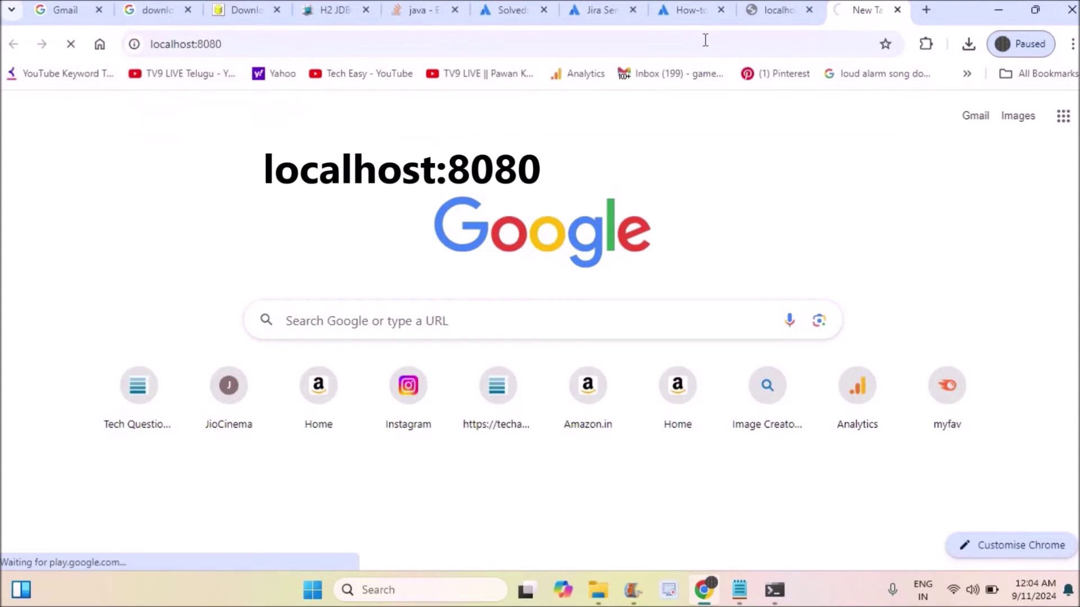
Check the Tomcat startup log and reload the page while Jira finishes starting.
click(775, 591)
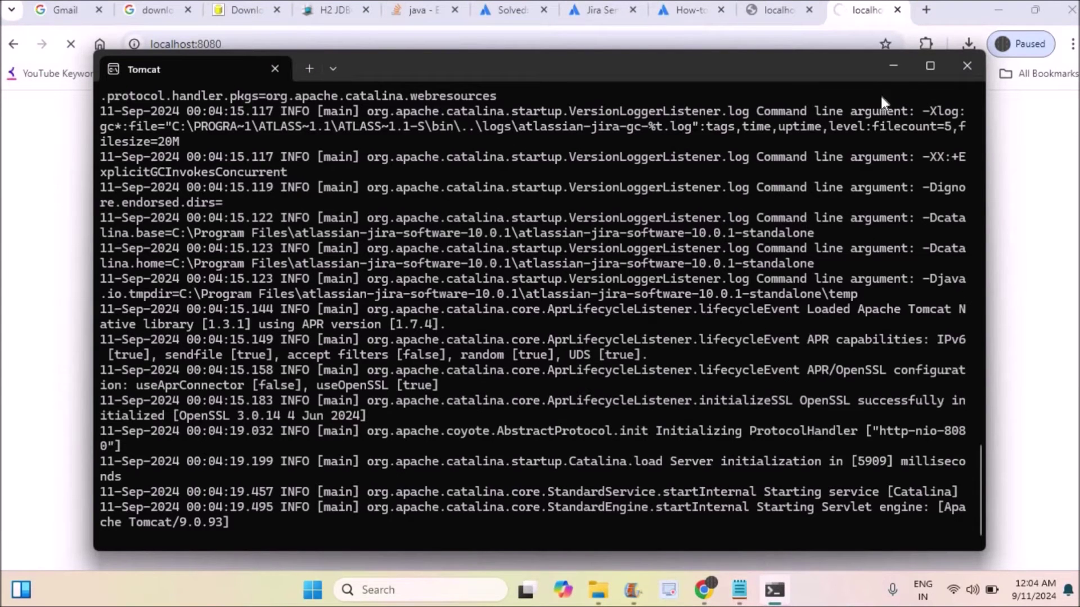
click(891, 66)
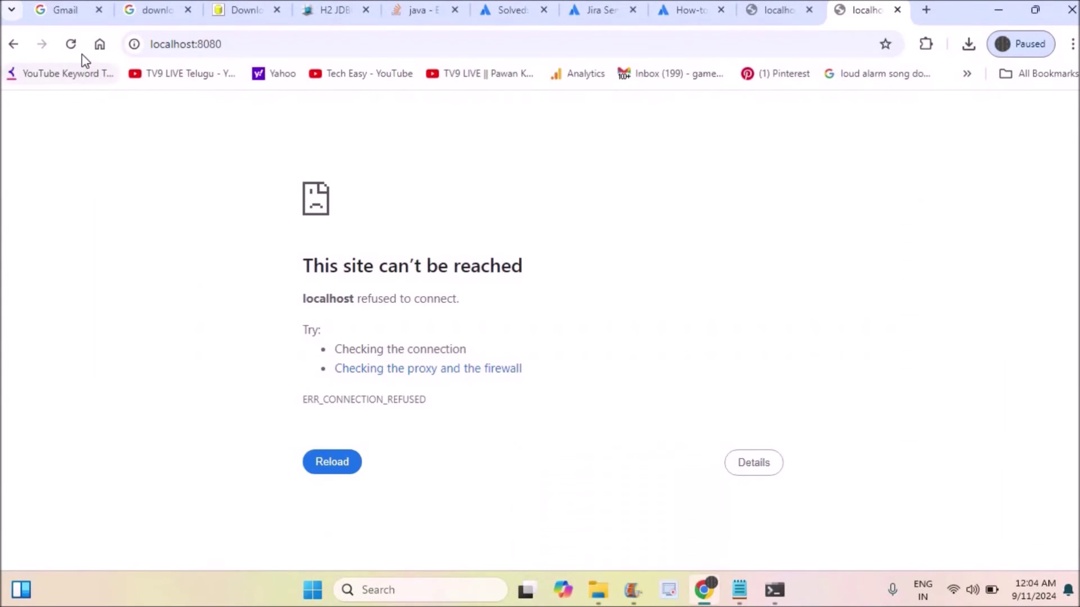
click(73, 48)
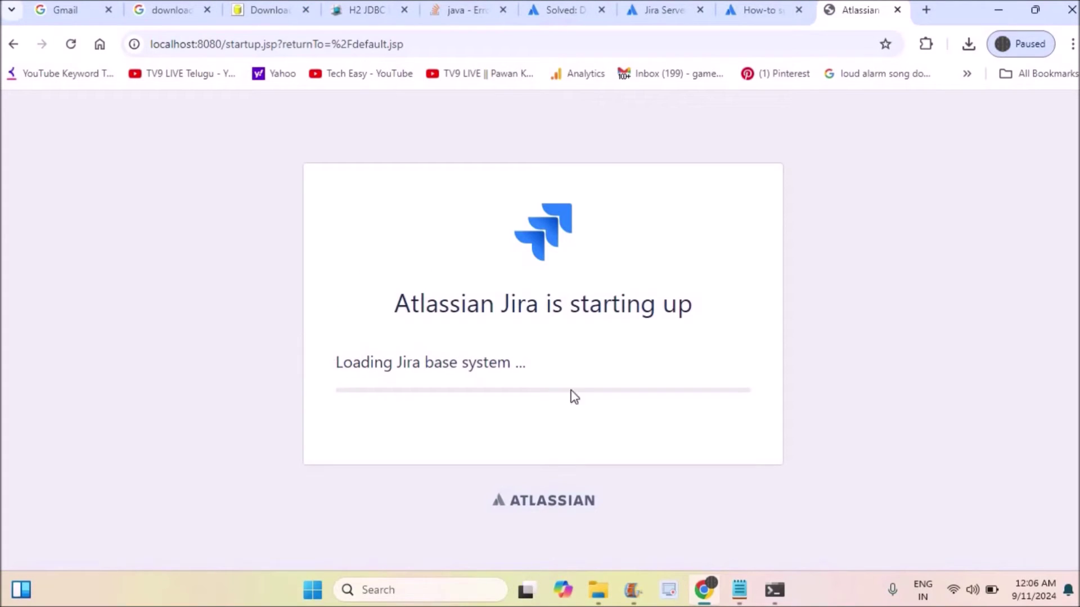
click(775, 590)
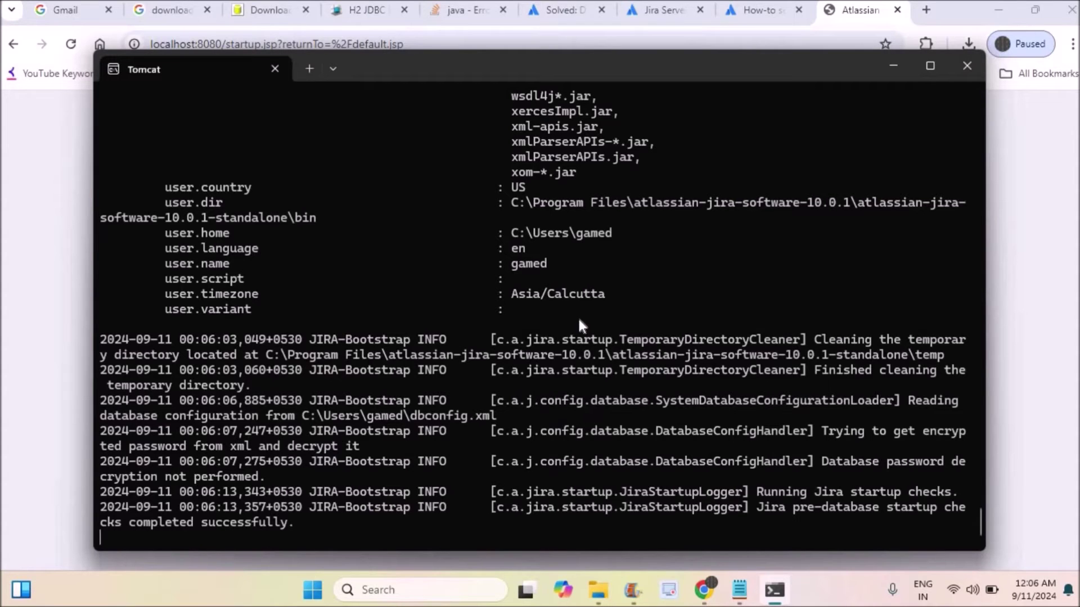
click(894, 65)
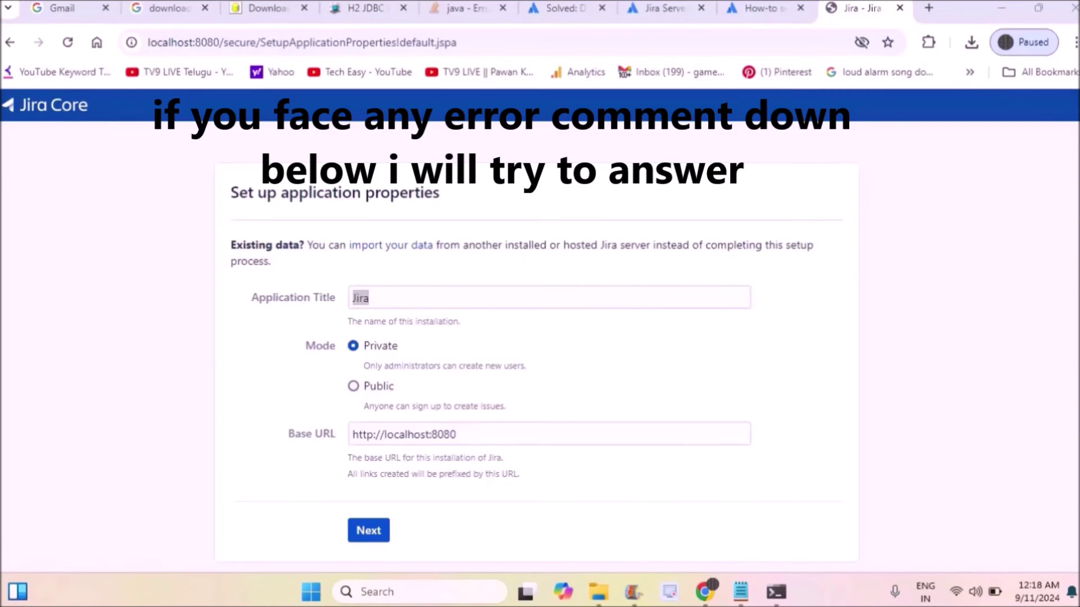
click(425, 294)
key(ctrl+a)
click(423, 294)
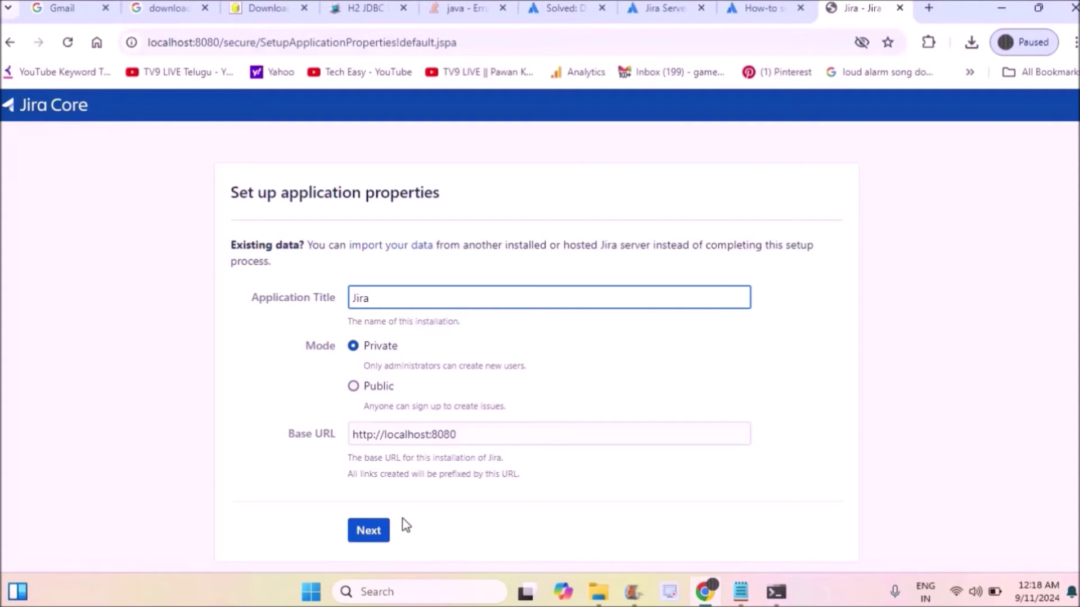
click(375, 531)
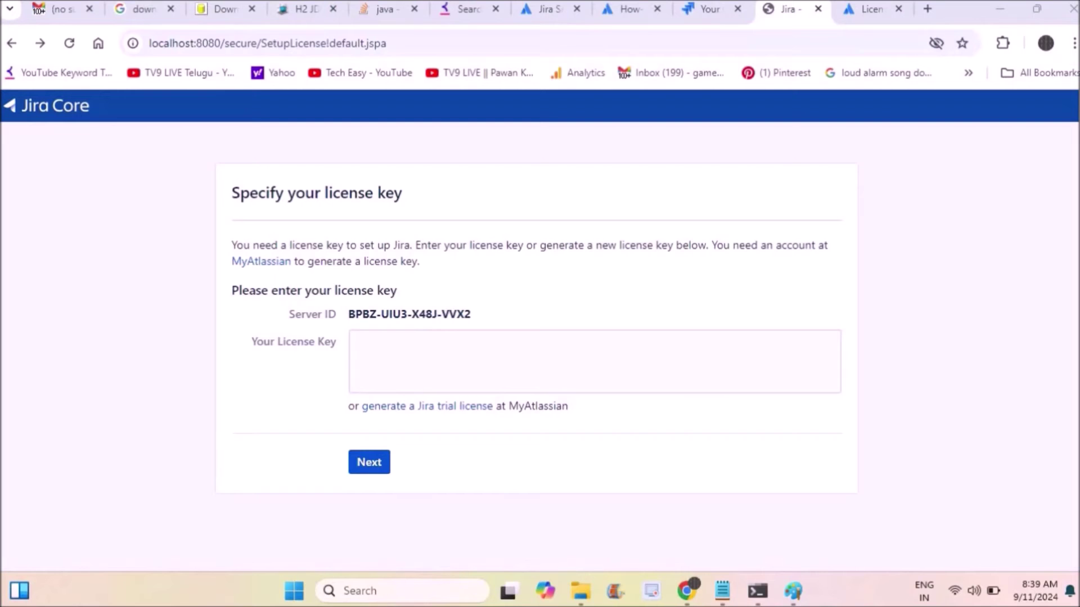
Open the 'generate a Jira trial license' link in a new browser tab.
click(434, 414)
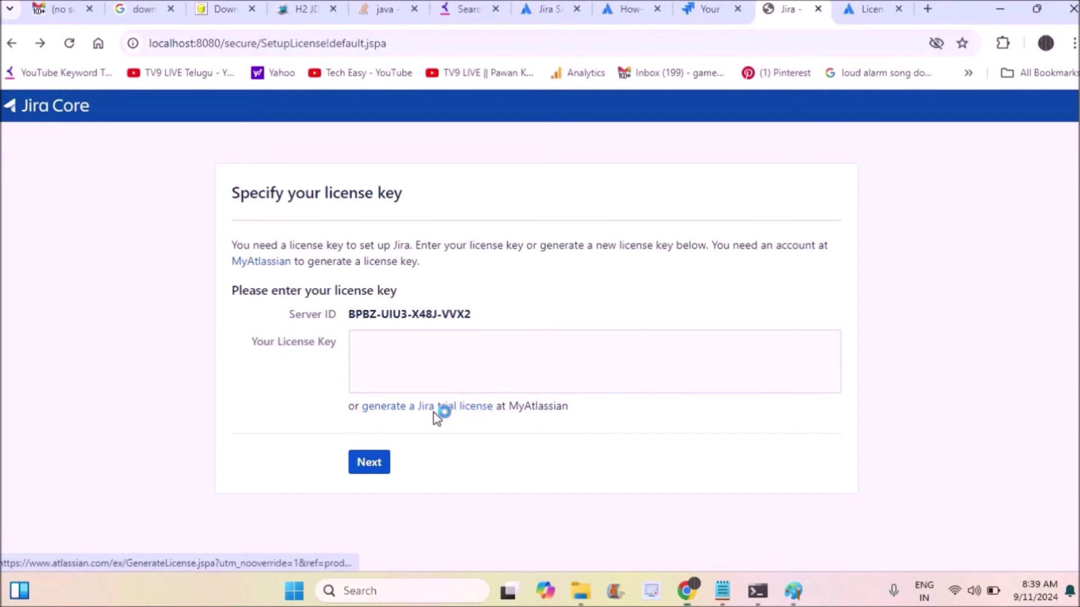
right_click(436, 415)
click(514, 230)
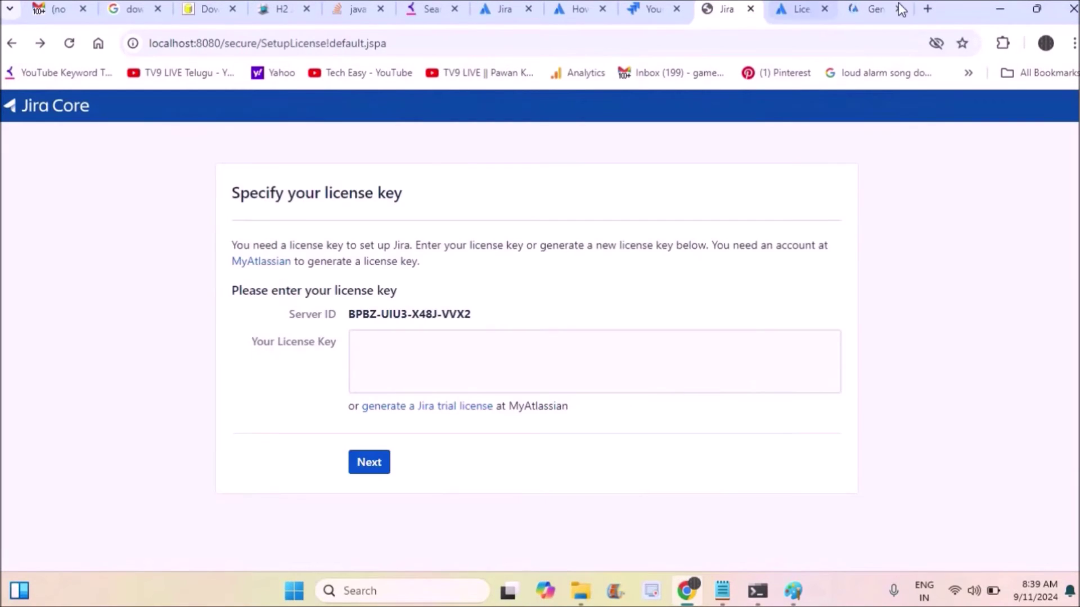
On the My Atlassian tab, generate the Jira Software trial license.
click(873, 5)
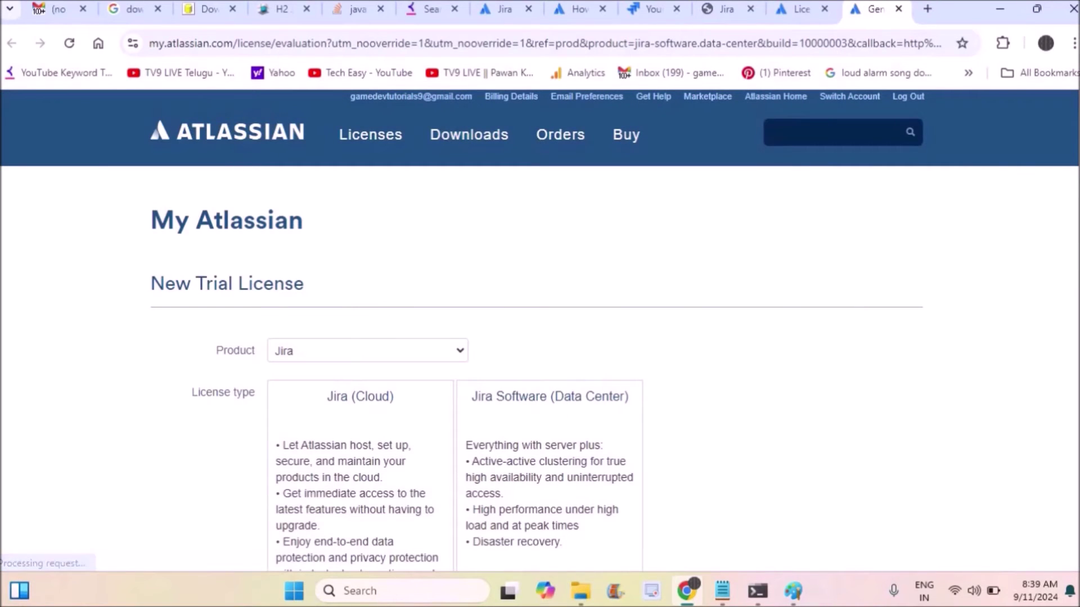
scroll(540, 332, down, 5)
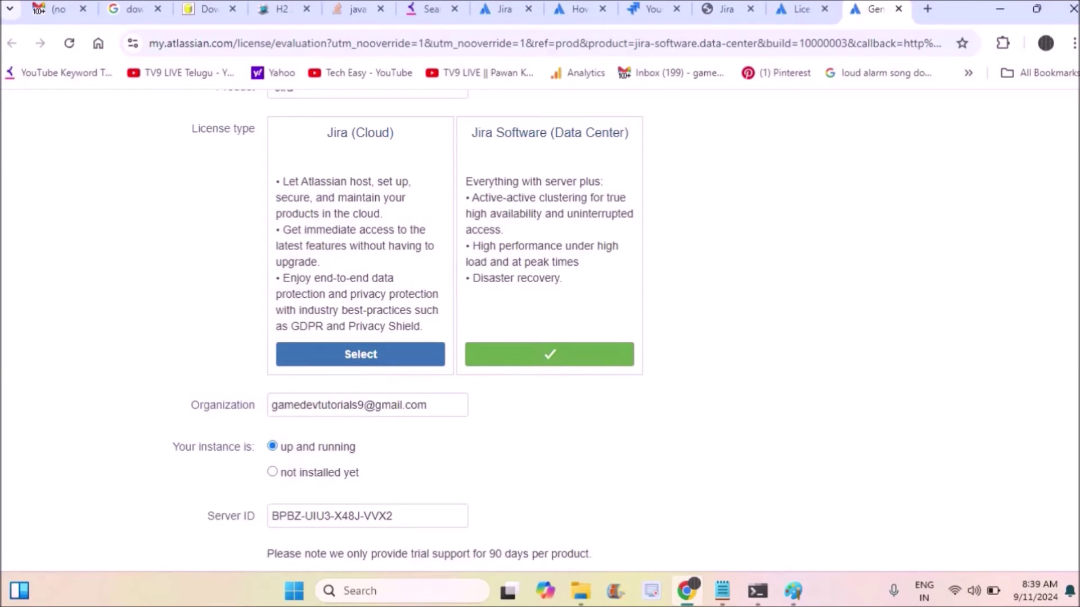
scroll(540, 332, down, 4)
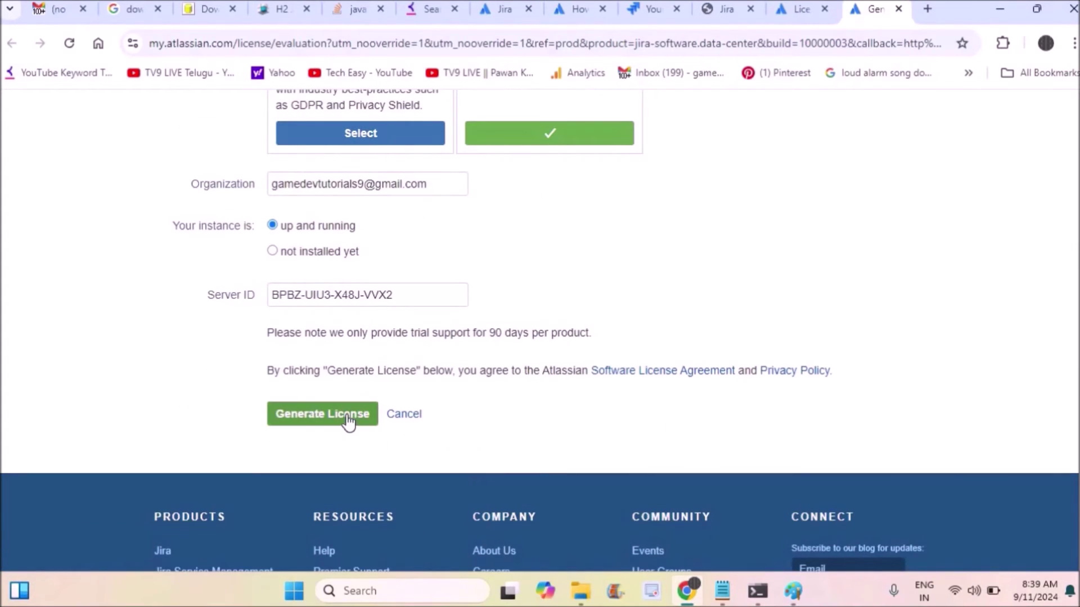
click(349, 422)
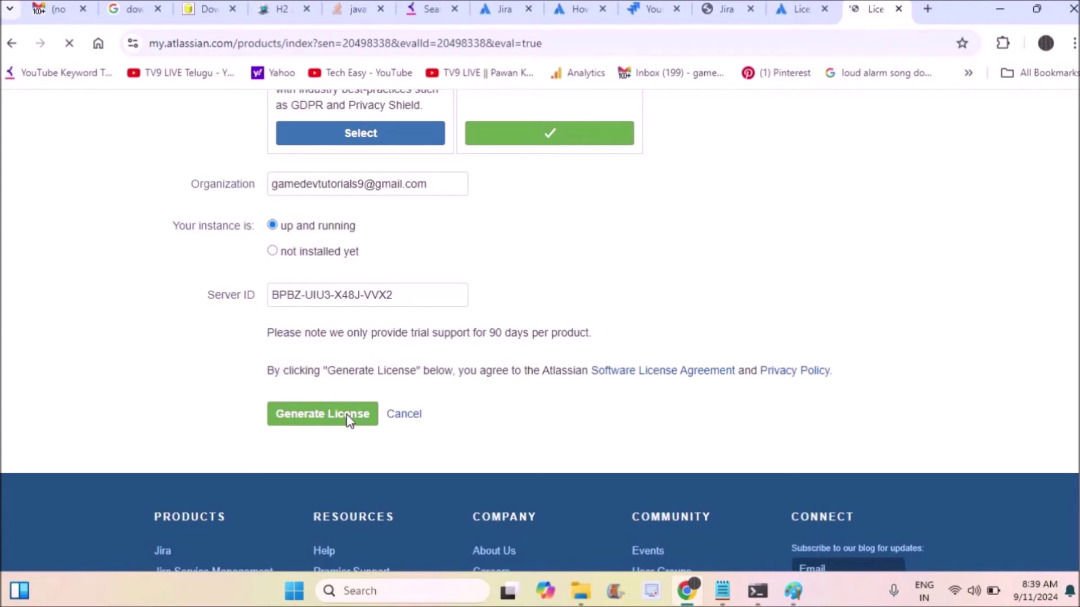
Confirm installing the generated license key on the localhost Jira server.
click(725, 9)
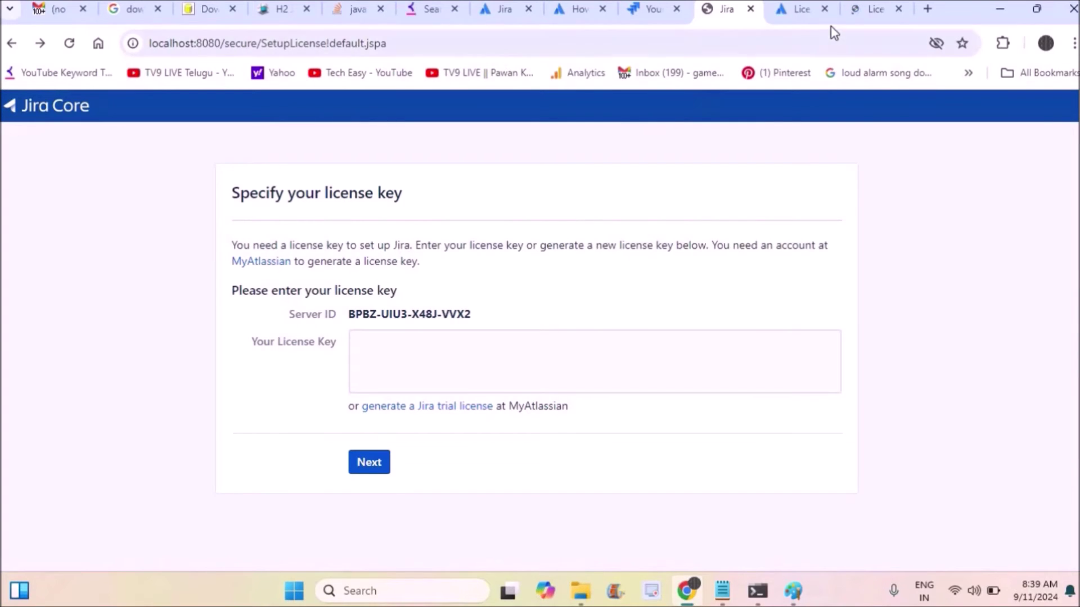
click(872, 10)
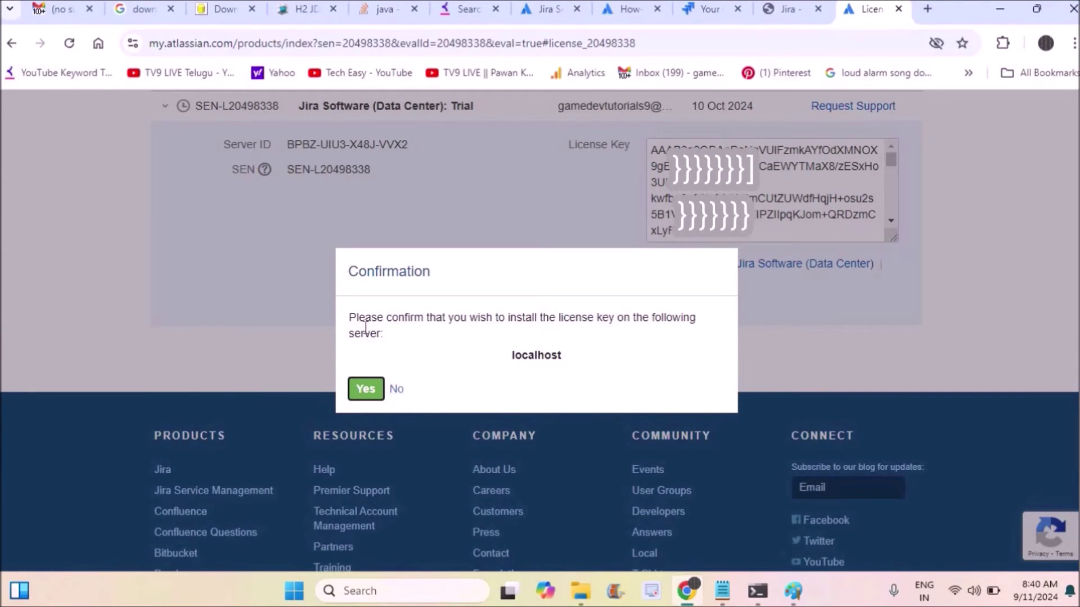
drag(355, 319, 446, 340)
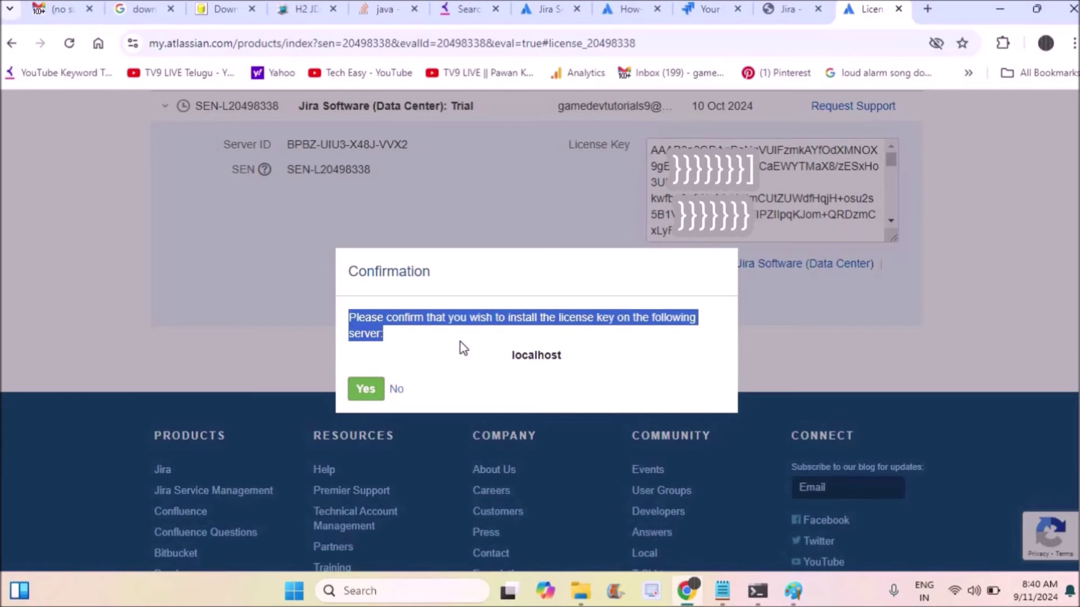
click(367, 391)
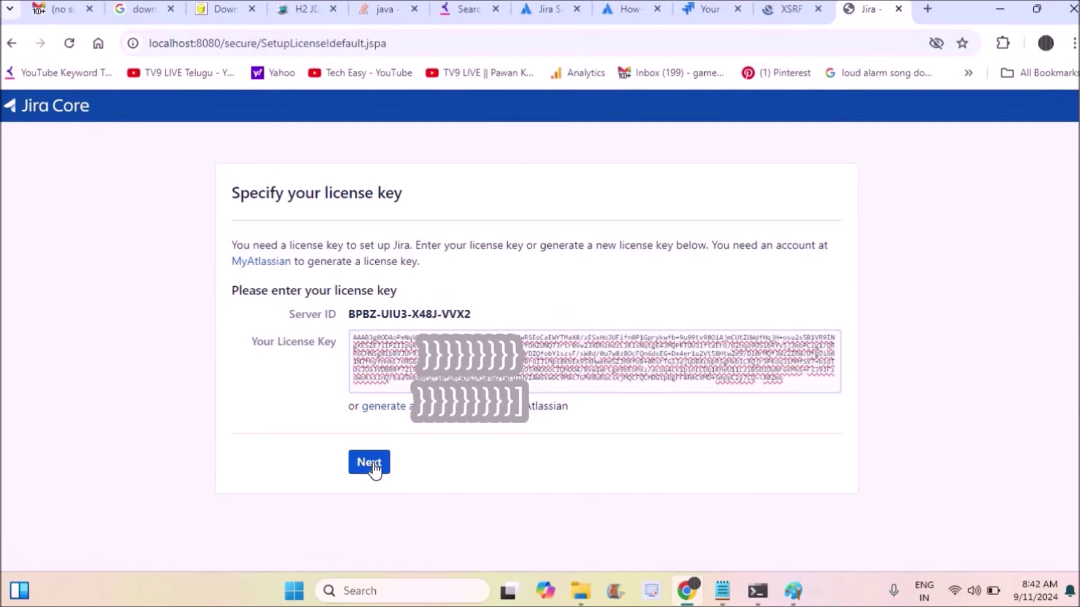
Accept the installed trial license key and proceed to administrator account setup.
click(373, 462)
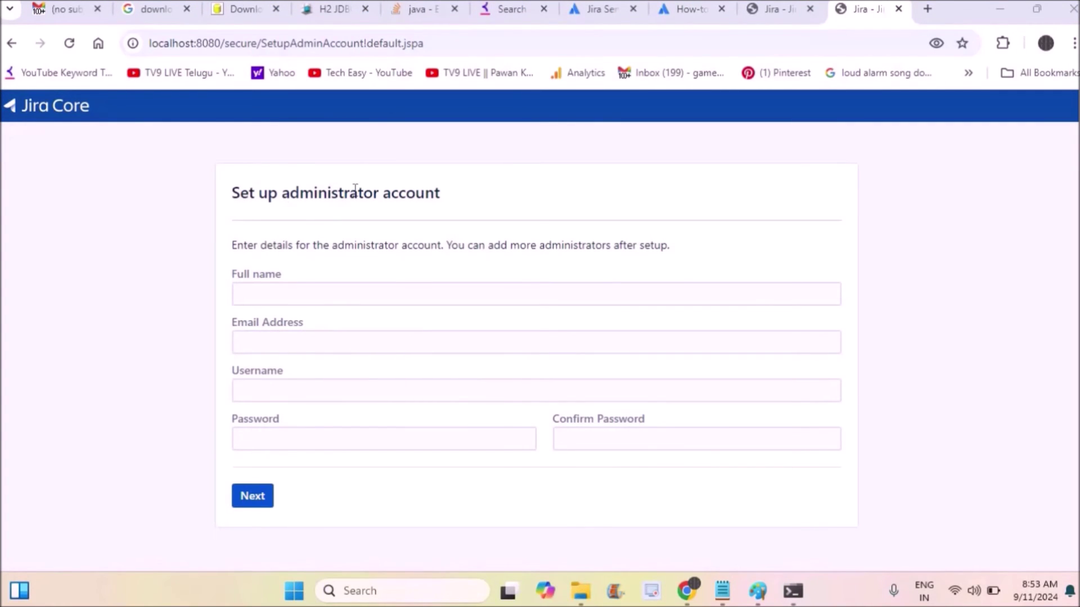
click(366, 293)
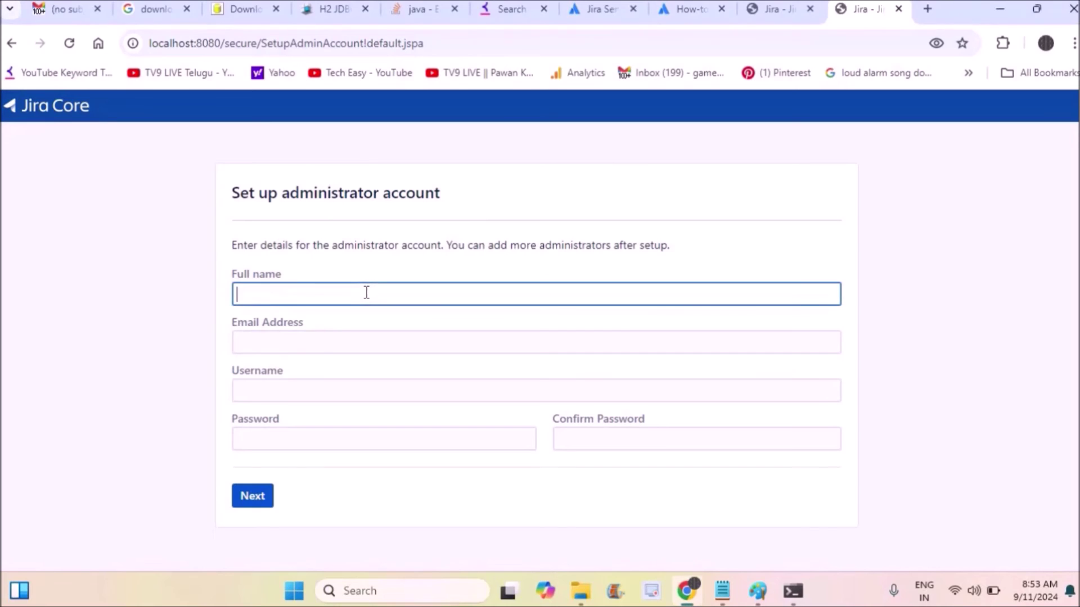
Enter a full name, the saved e-mail address and the administrator's username.
text(Raj)
click(330, 344)
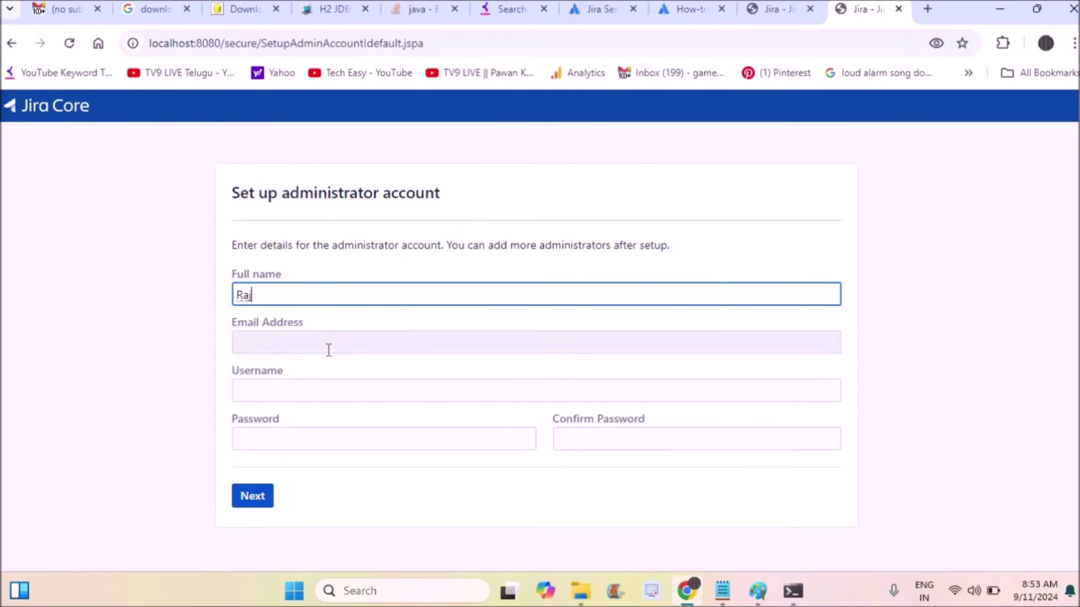
click(365, 381)
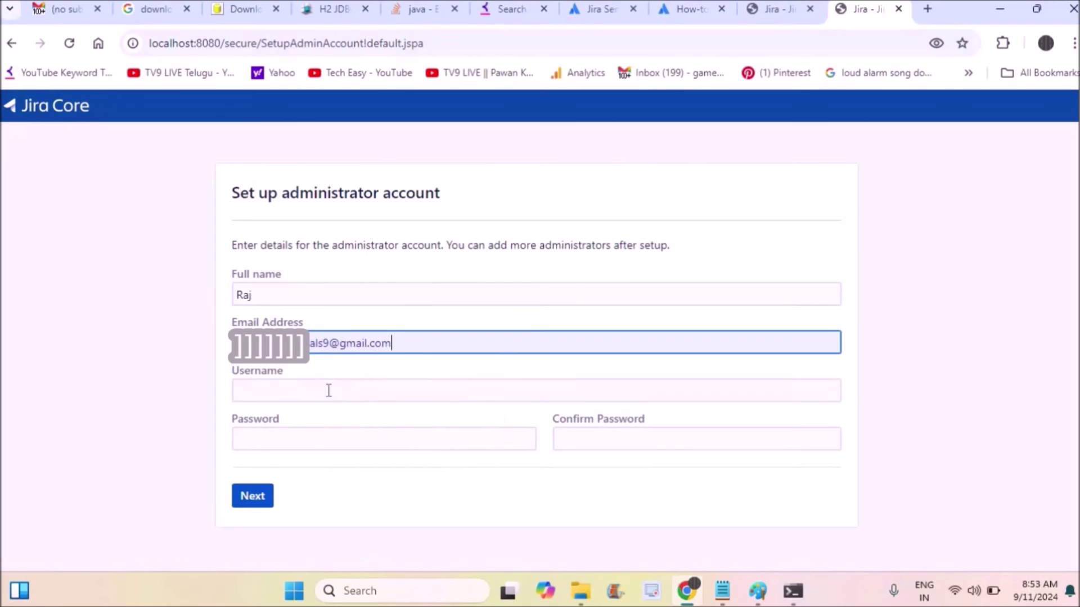
click(316, 391)
text(ga)
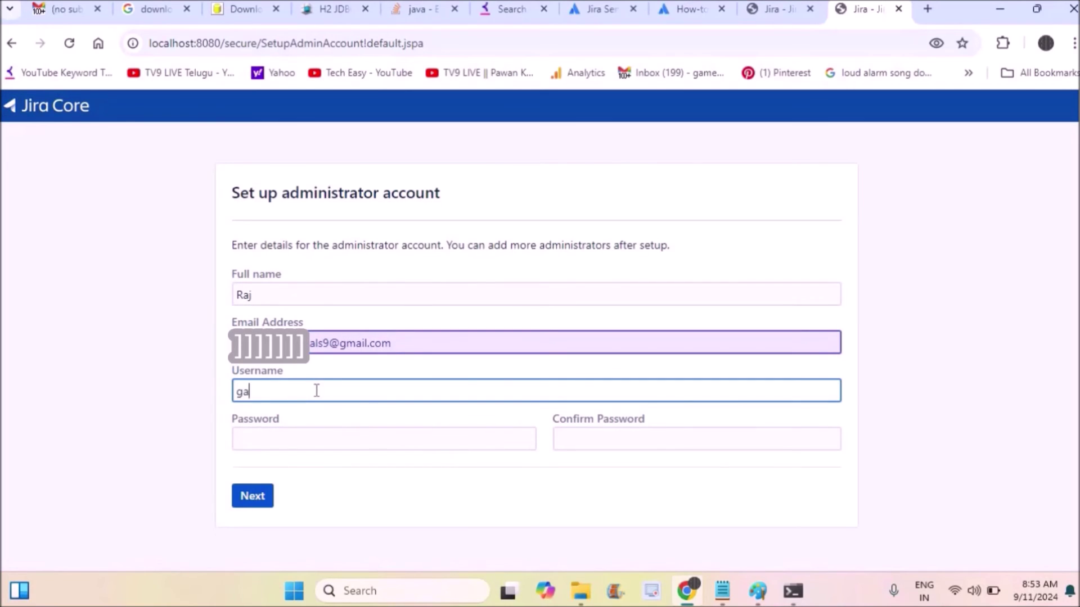
text(medevtuts)
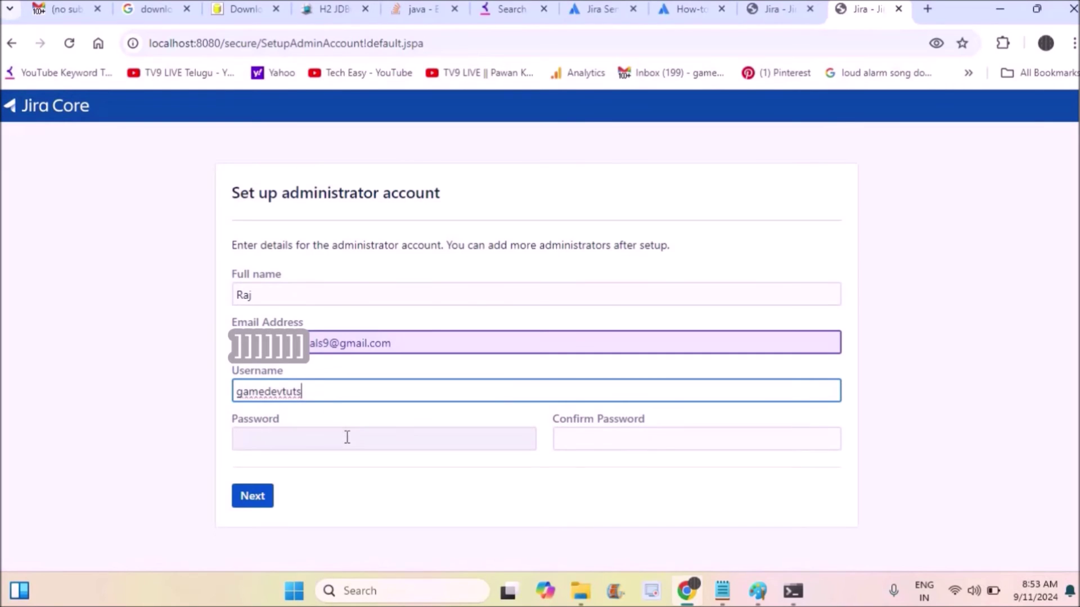
Change the full name to 'admin', enter and confirm the password, and create the account.
click(347, 437)
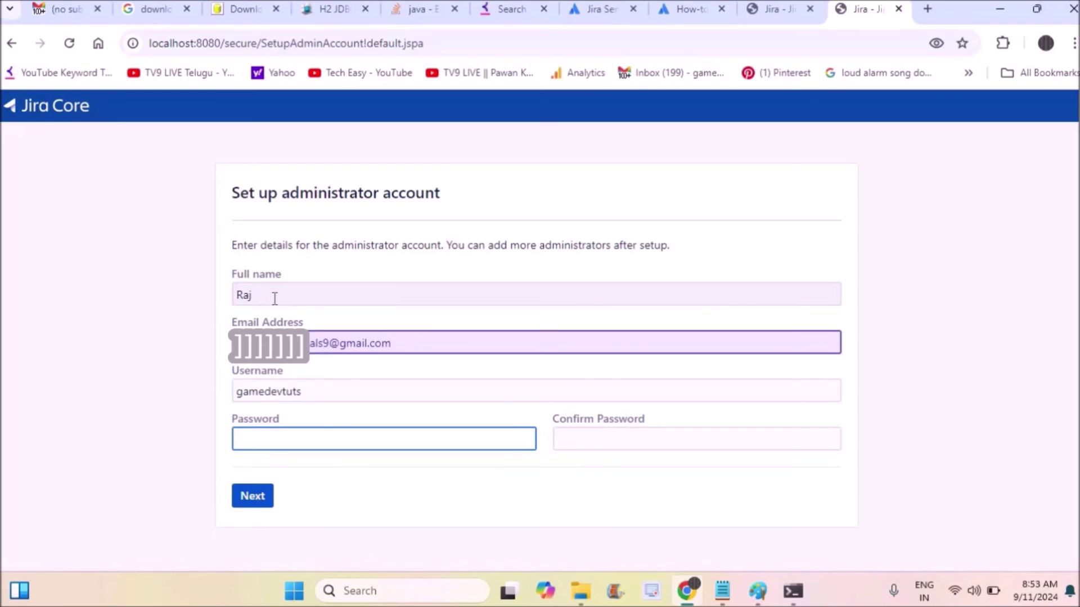
drag(272, 293, 129, 305)
text(admin)
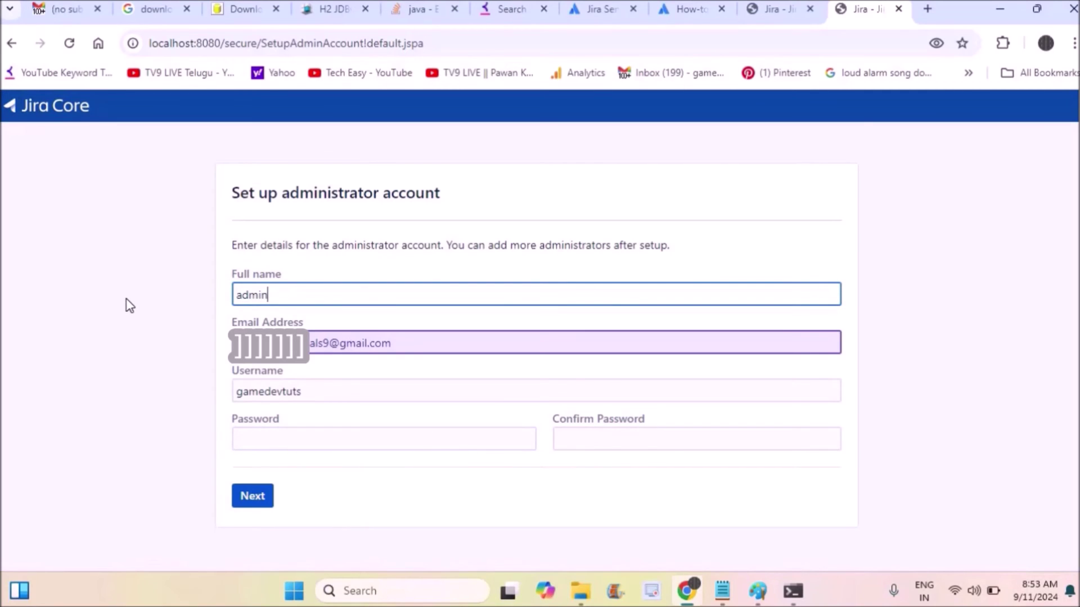
click(251, 433)
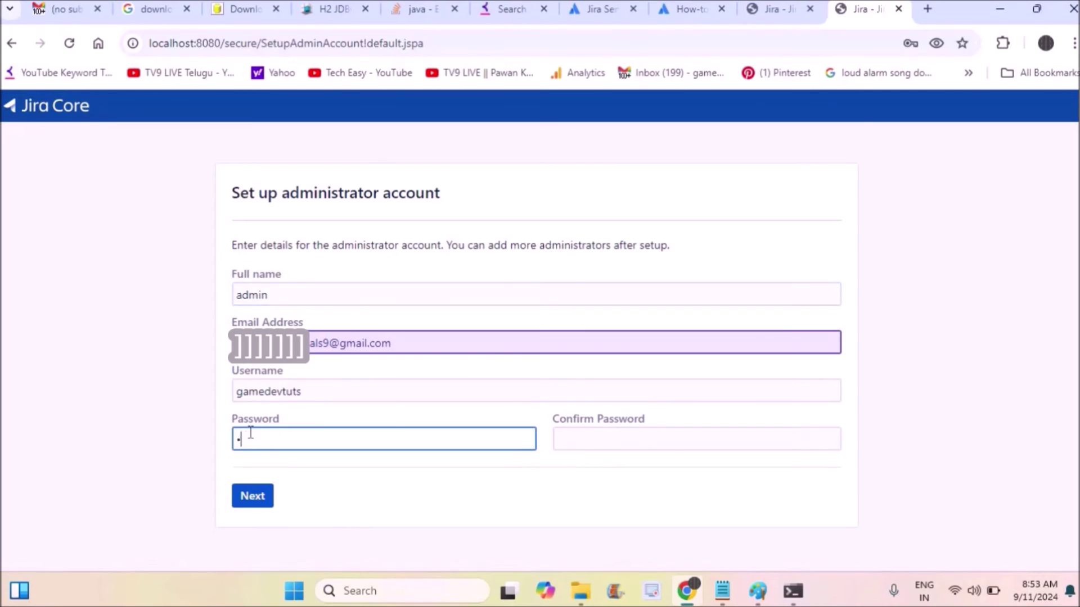
text(dmi)
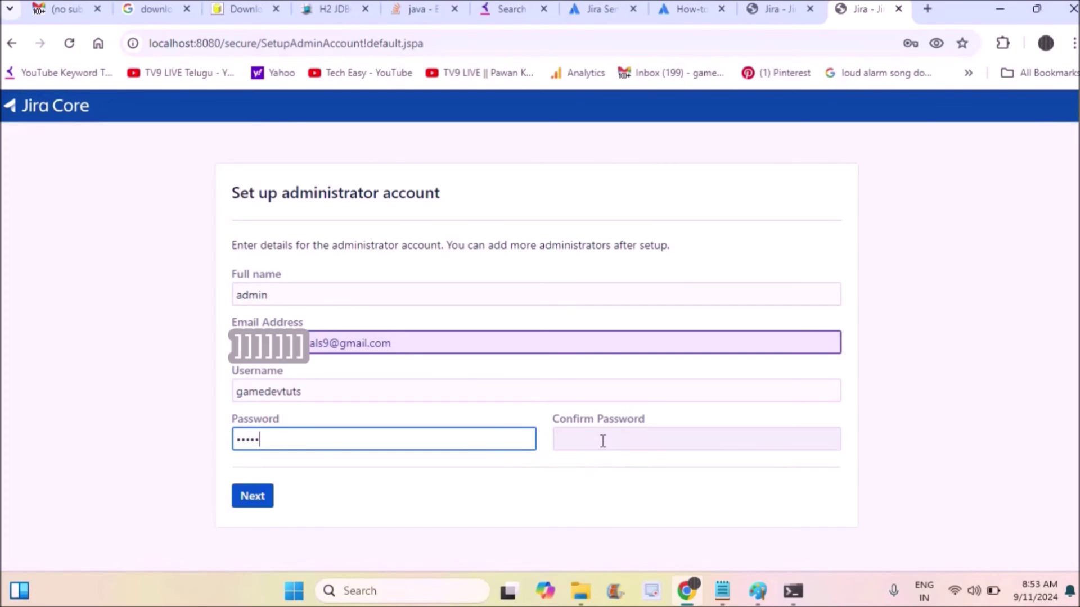
click(602, 441)
text(admin)
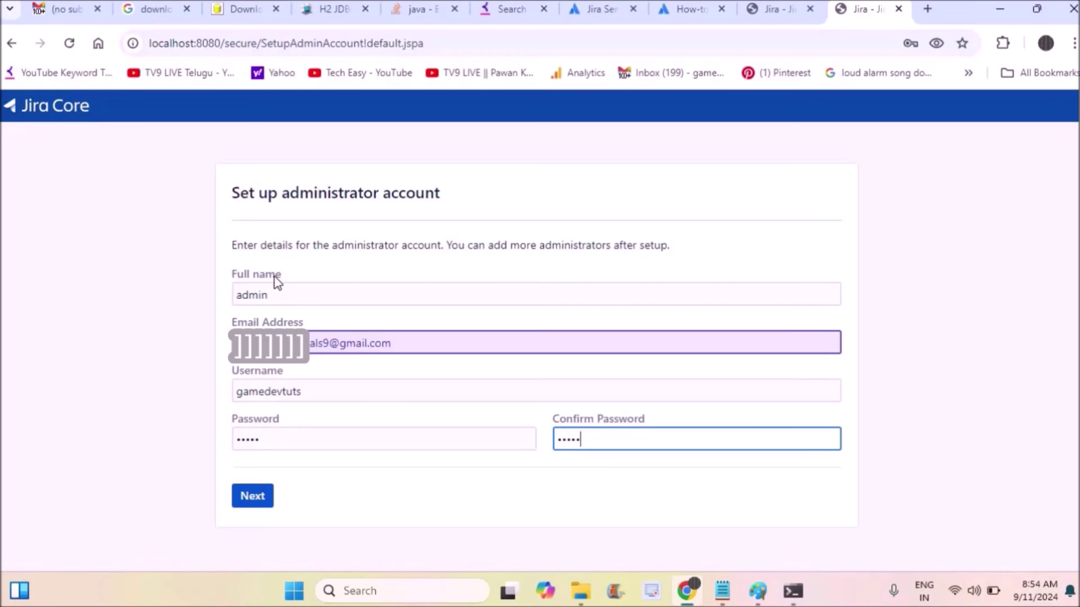
click(253, 498)
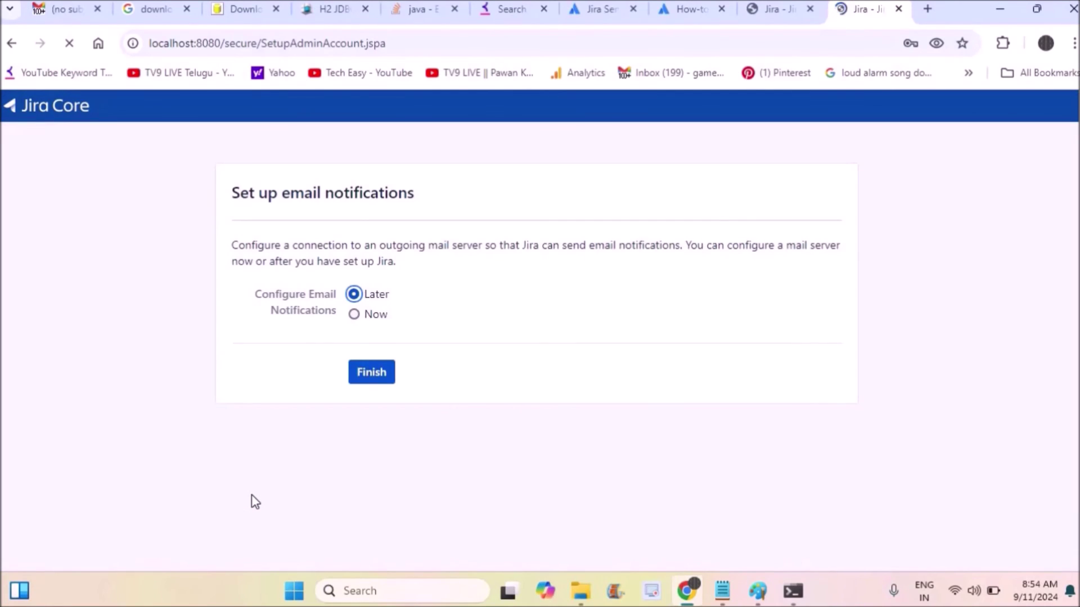
Finish setup with e-mail notifications left set to Later.
click(378, 379)
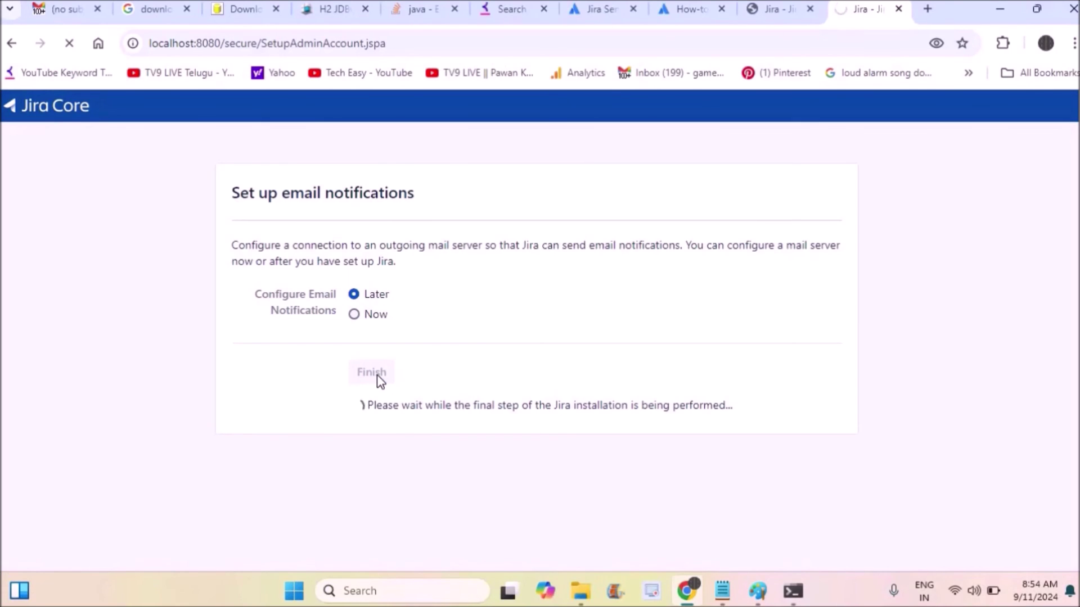
Log in through the dashboard's Login gadget with the administrator's username and password.
text(g)
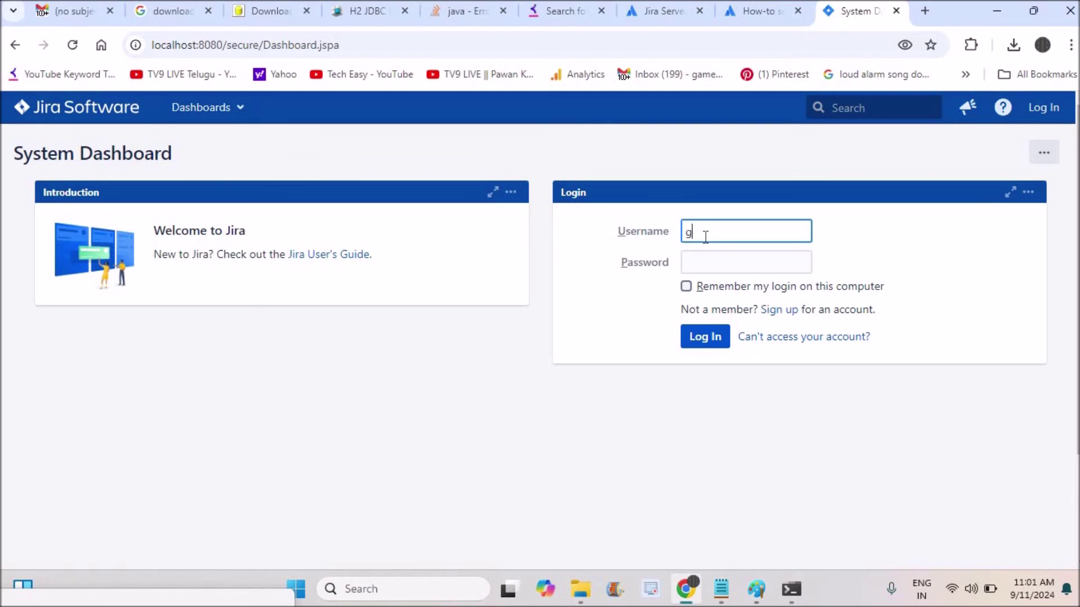
text(amedevtuts)
key(Tab)
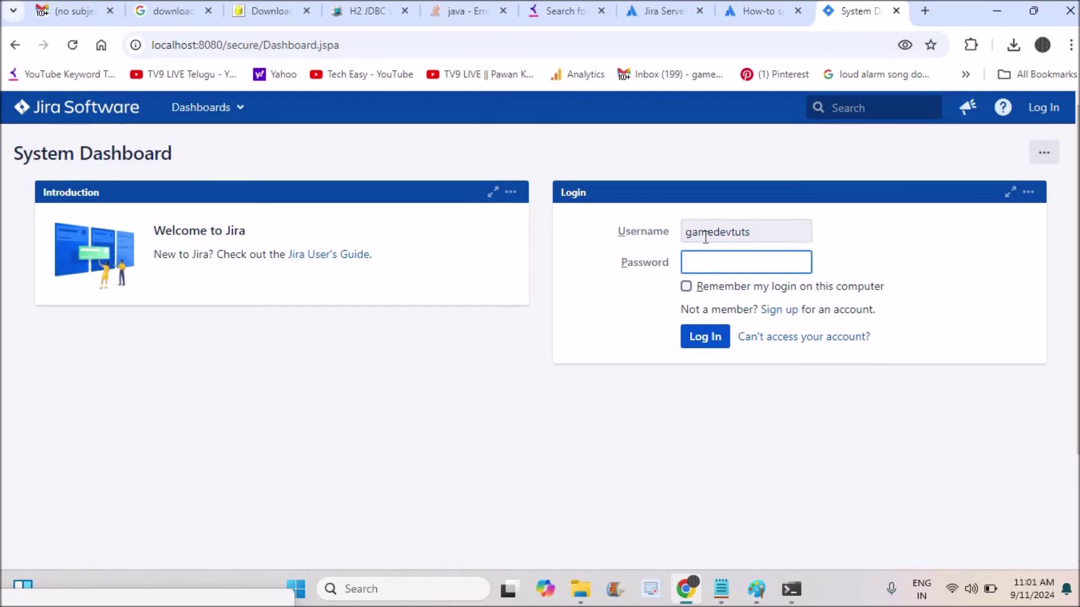
text(••)
click(716, 338)
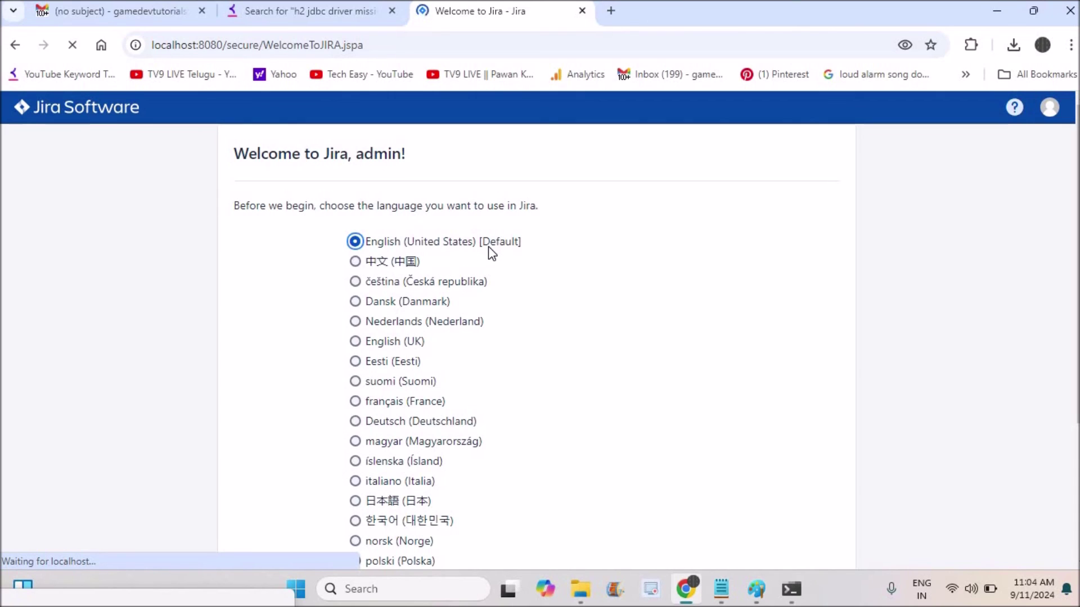
Keep English (United States) [Default] as the Jira language and continue.
scroll(808, 545, down, 4)
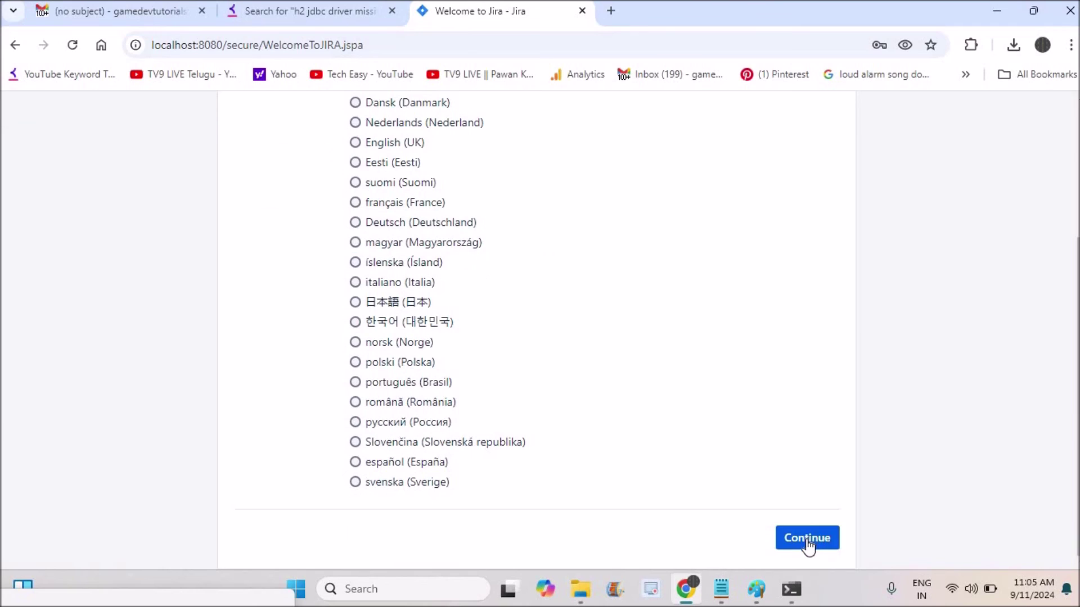
click(807, 544)
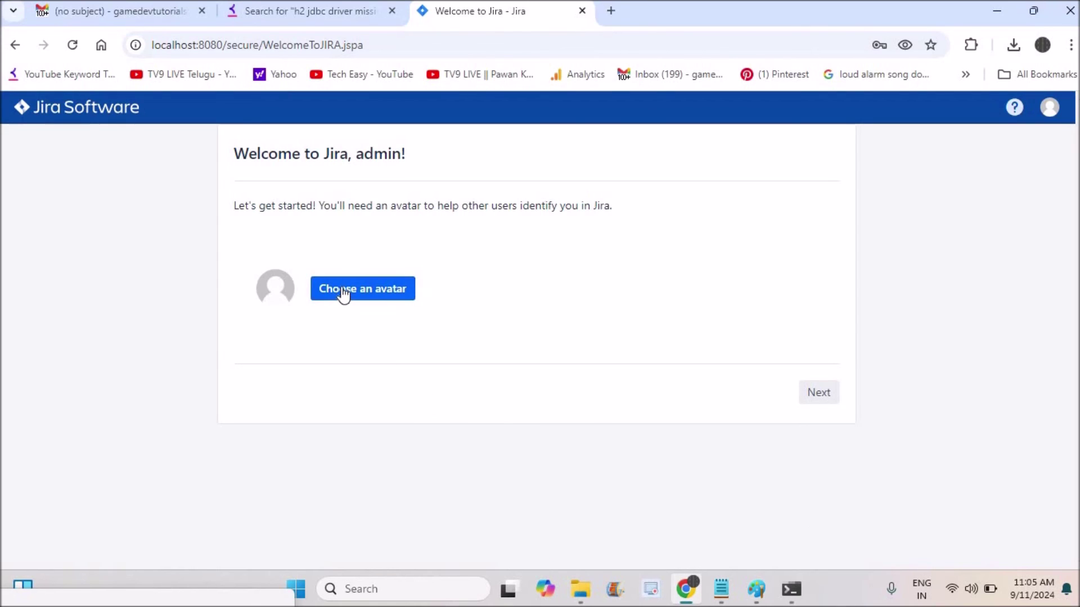
Choose the orange avatar for admin and continue past the avatar step.
click(343, 290)
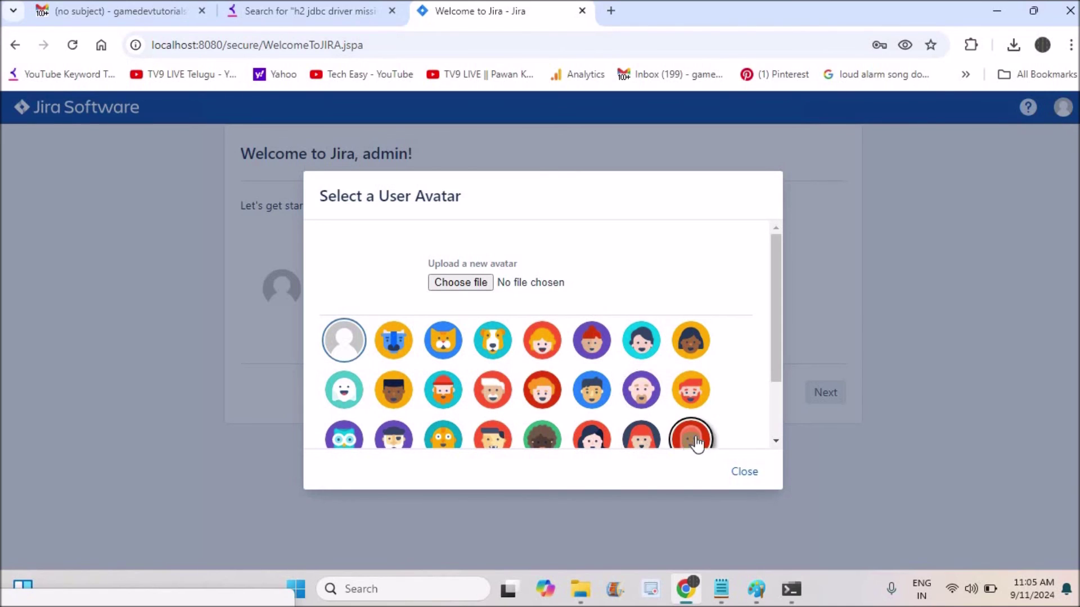
click(697, 403)
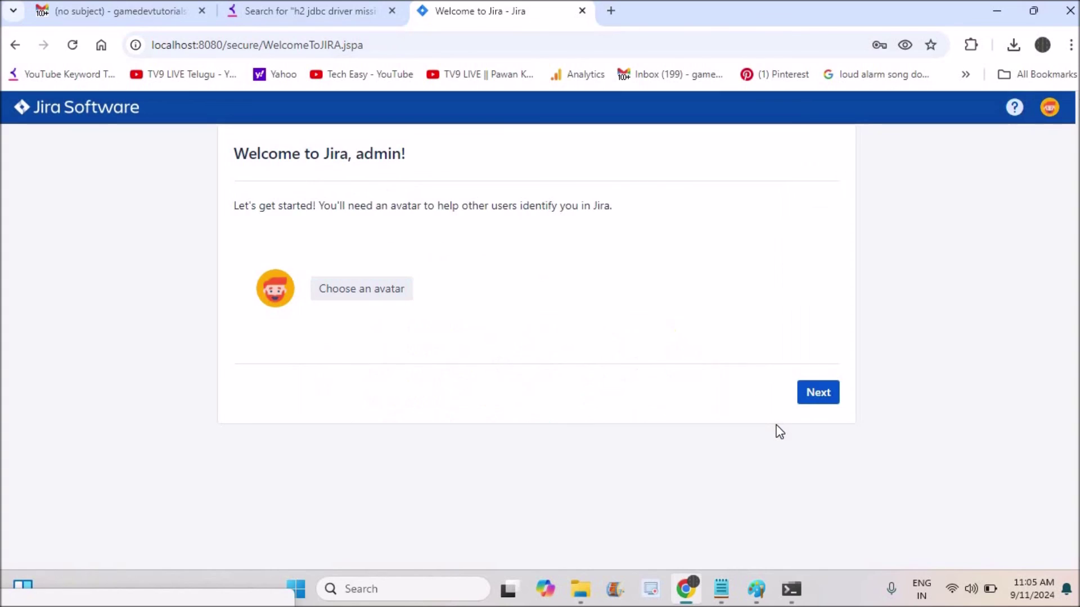
click(823, 394)
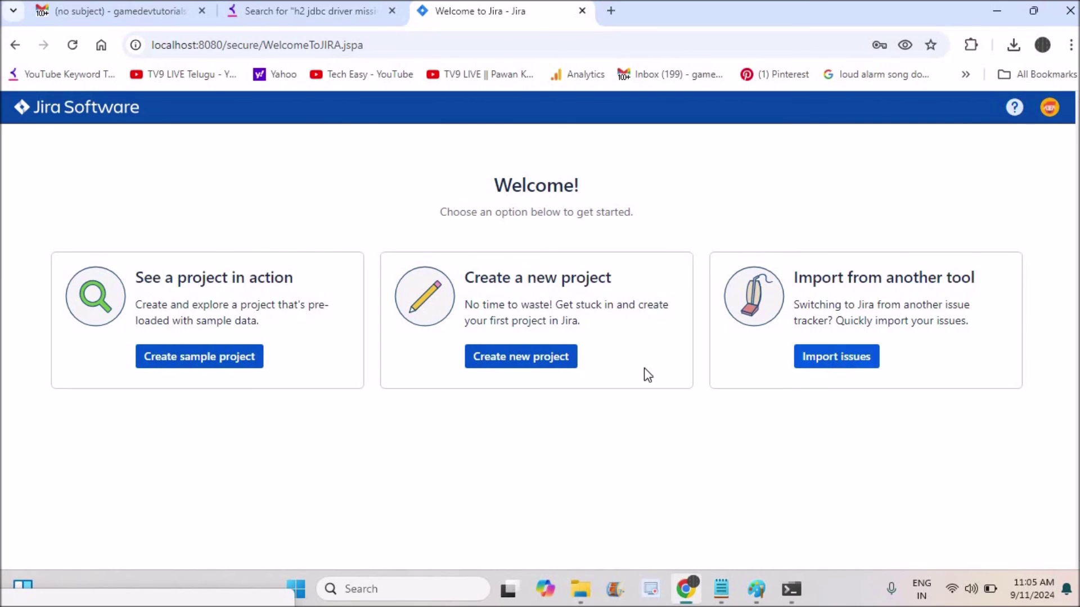
Choose Create new project on the Welcome screen.
click(551, 366)
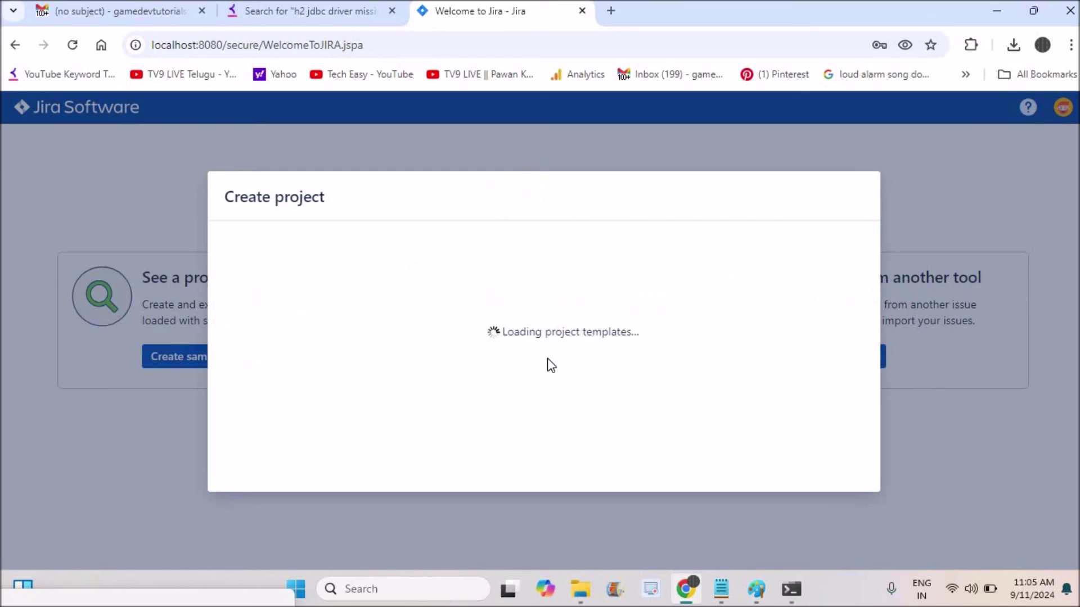